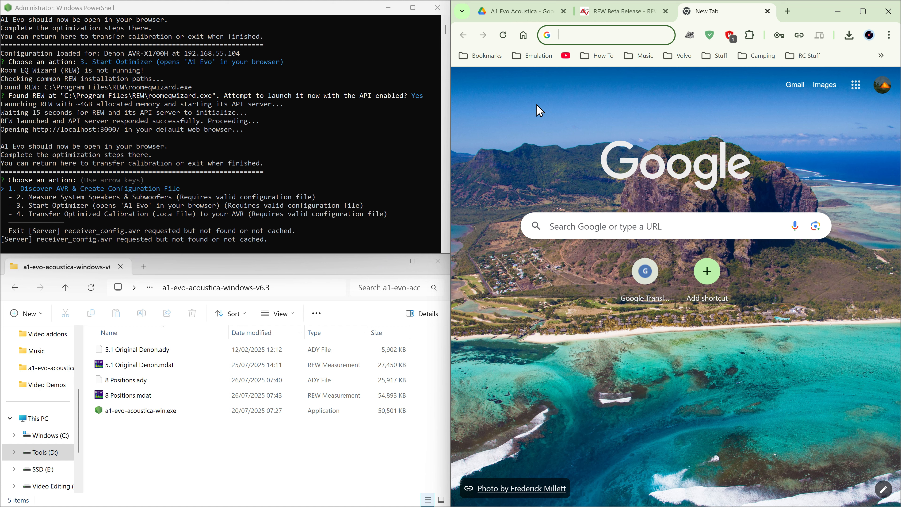
Step: Review the A1 Evo Acoustica shared Drive folder and the REW API beta releases thread, closing the thread
{"action": "left_click", "coordinate": [546, 15]}
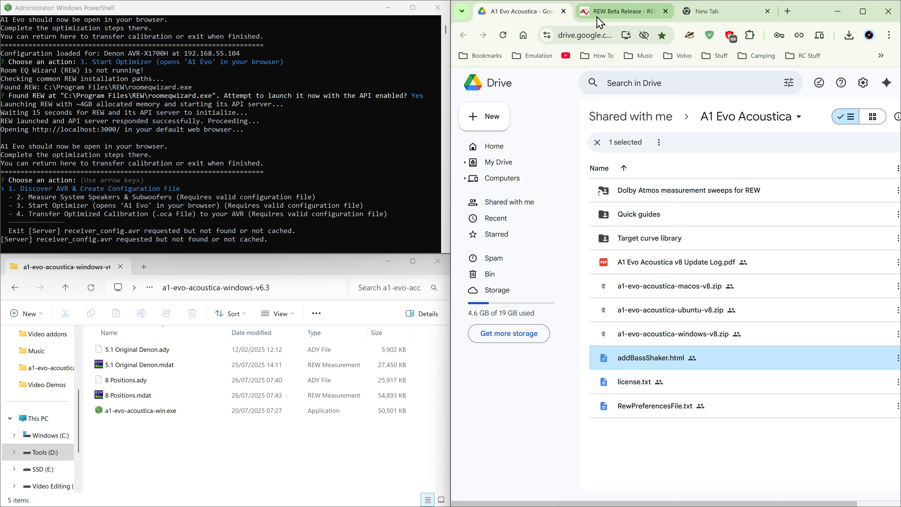
{"action": "left_click", "coordinate": [621, 18]}
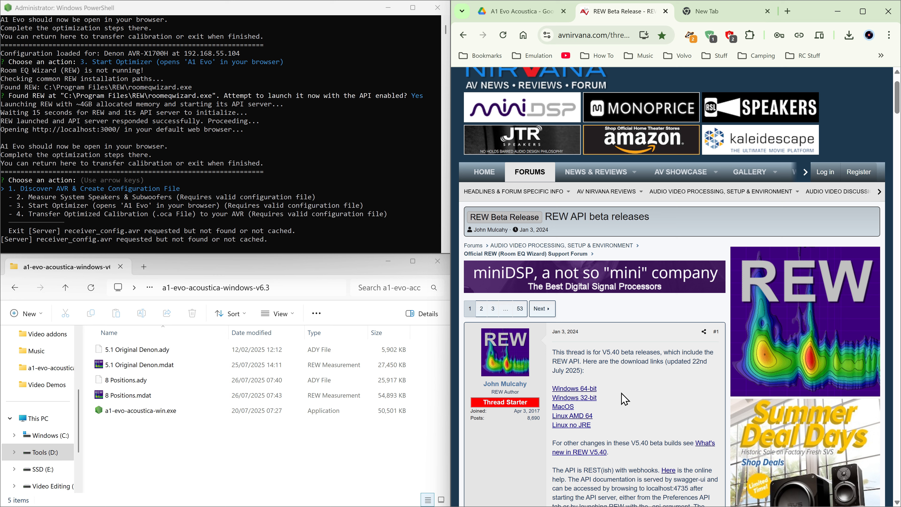
{"action": "left_click", "coordinate": [665, 12]}
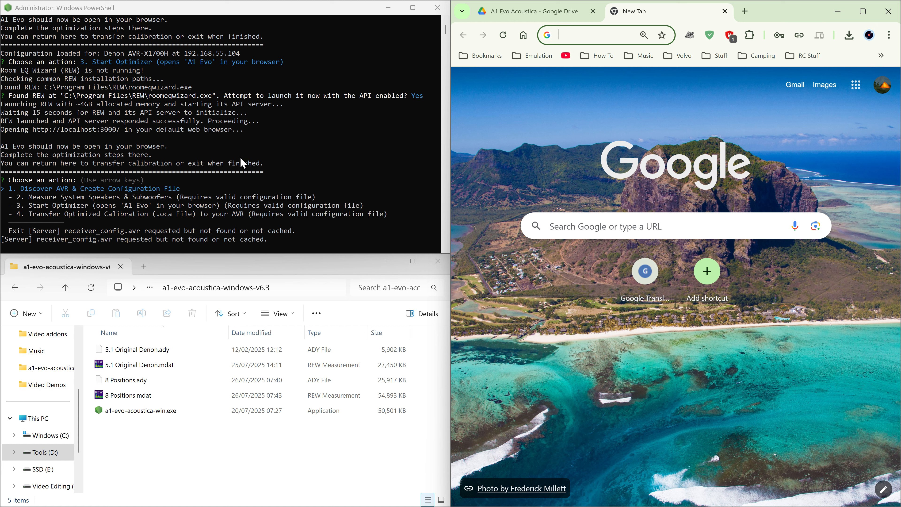
Step: Discover the AVR on the network and create its configuration file, confirming Denon AVR-X1700H as the correct model
{"action": "left_click", "coordinate": [220, 111]}
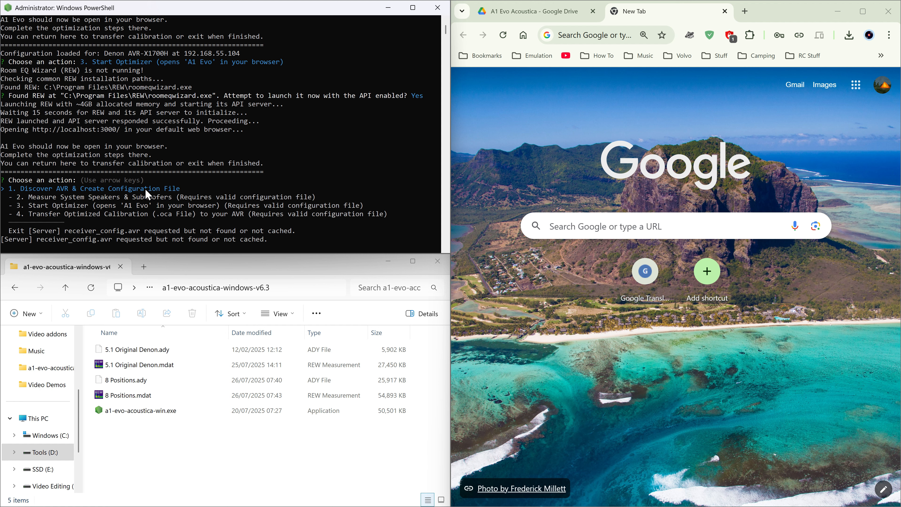
{"action": "key", "text": "Return"}
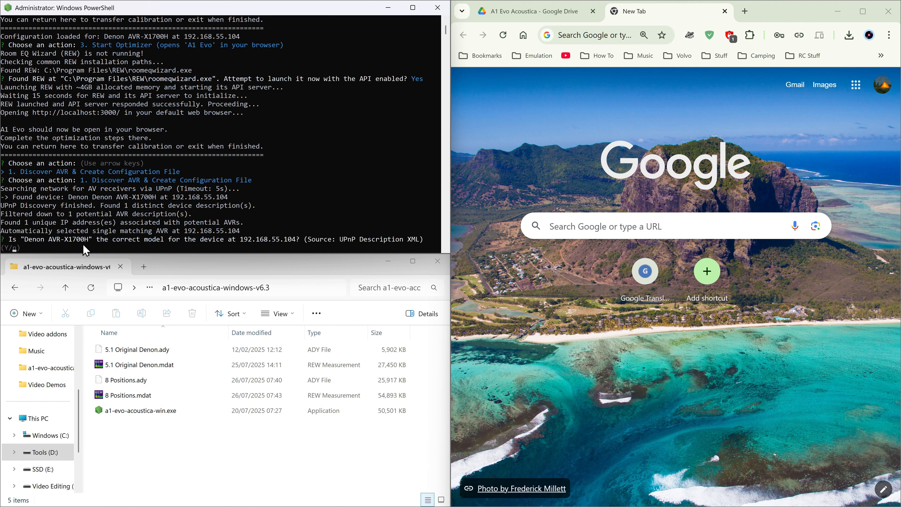
{"action": "type", "text": "y"}
{"action": "key", "text": "Return"}
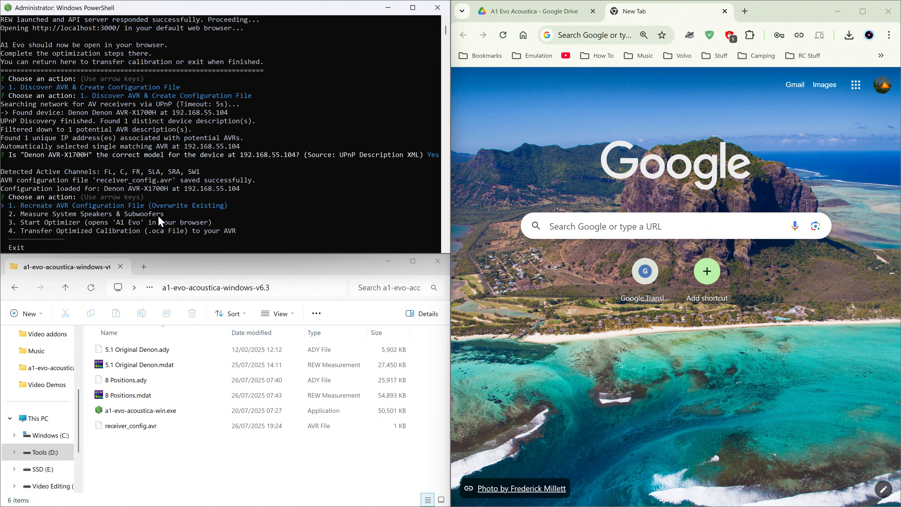
Step: Set up the speaker and subwoofer measurement for 8 microphone positions with no delay before the sweeps
{"action": "key", "text": "Down"}
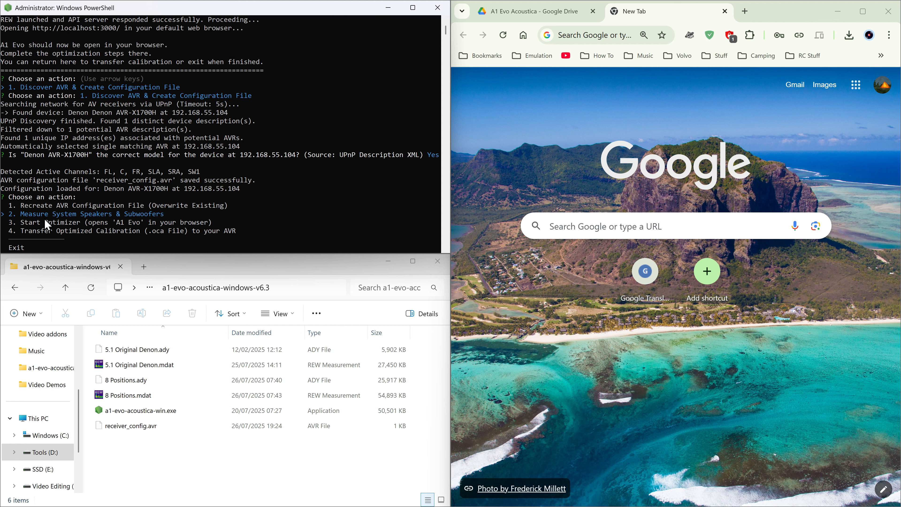
{"action": "key", "text": "Return"}
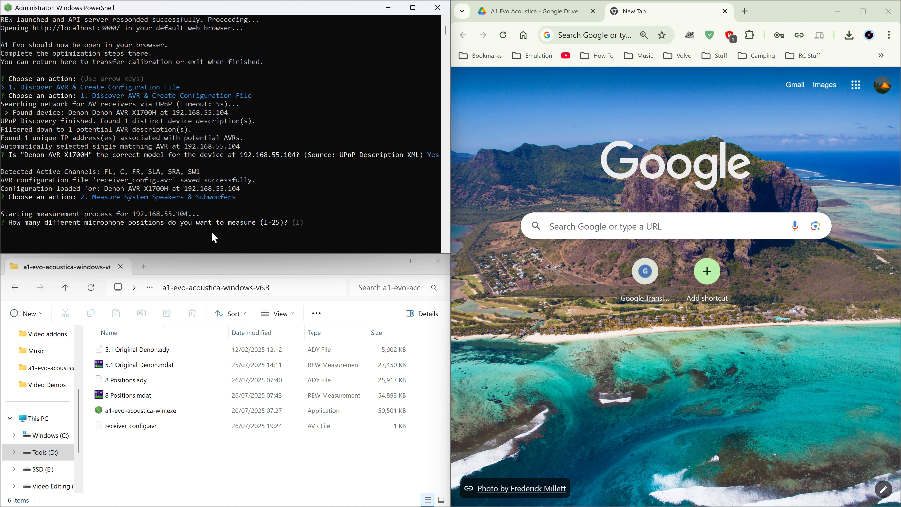
{"action": "type", "text": "8"}
{"action": "key", "text": "Return"}
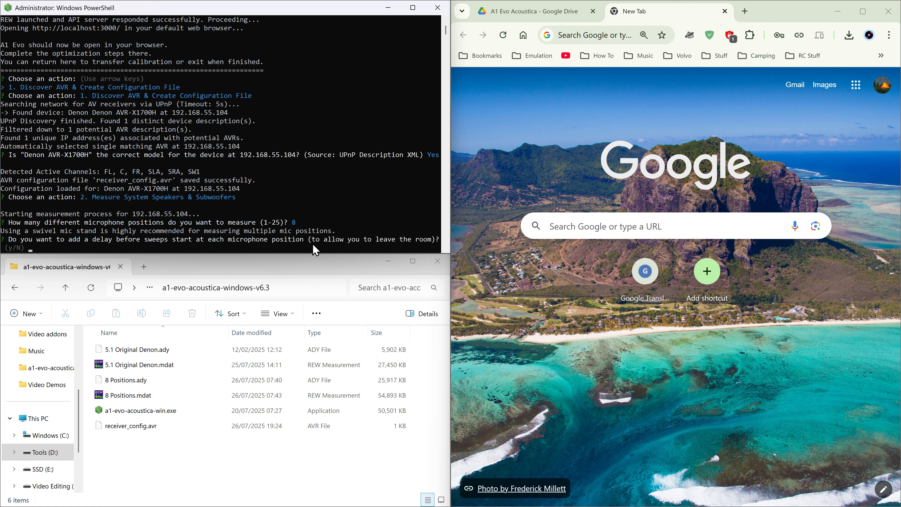
{"action": "type", "text": "n"}
{"action": "key", "text": "Return"}
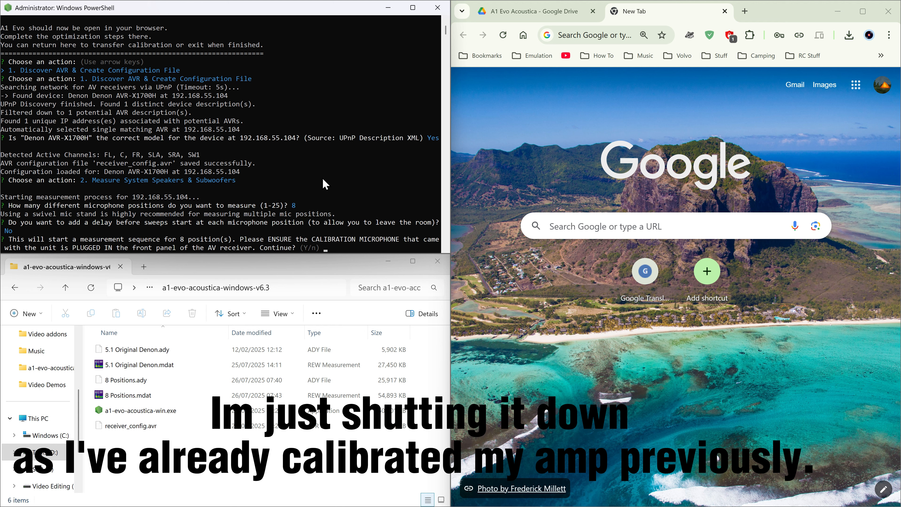
Step: Close the running A1 Evo console and relaunch a1-evo-acoustica-win.exe in the same area of the screen
{"action": "left_click_drag", "start_coordinate": [402, 10], "coordinate": [343, 53]}
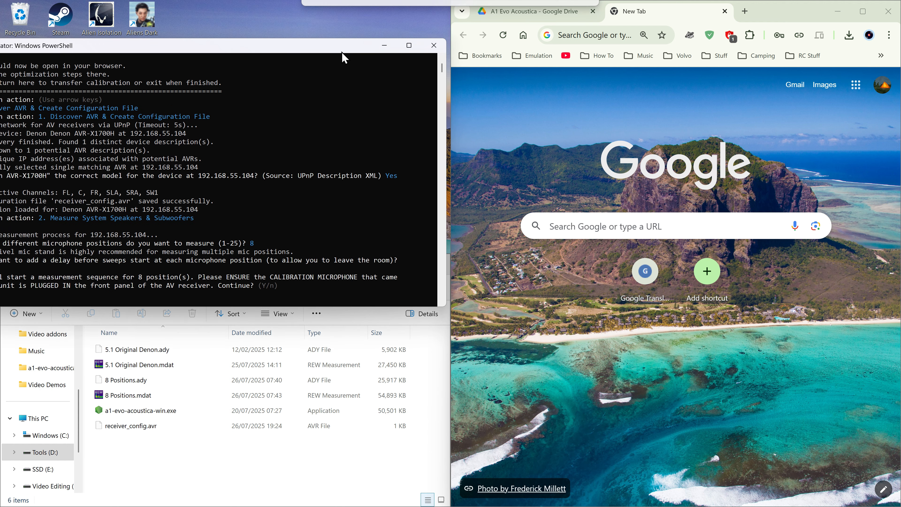
{"action": "left_click", "coordinate": [433, 48]}
{"action": "left_click", "coordinate": [140, 411]}
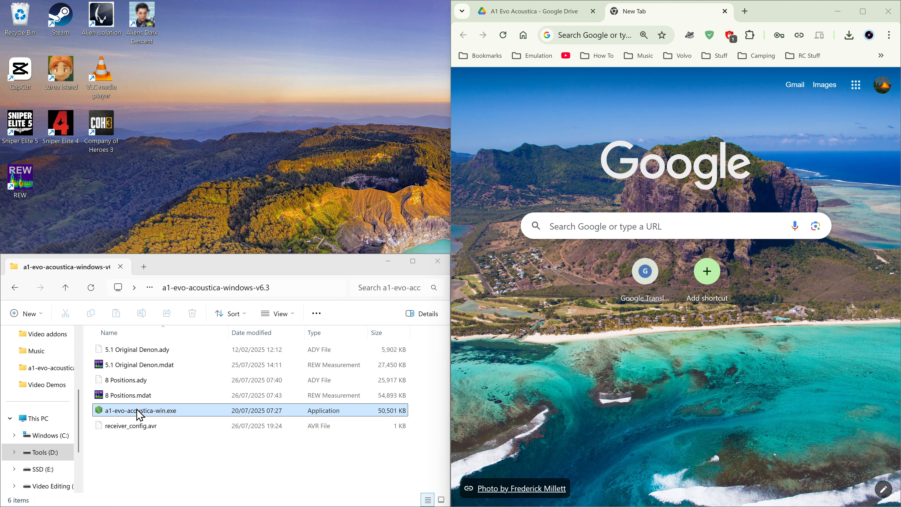
{"action": "double_click", "coordinate": [140, 412]}
{"action": "left_click_drag", "start_coordinate": [256, 119], "coordinate": [1, 1]}
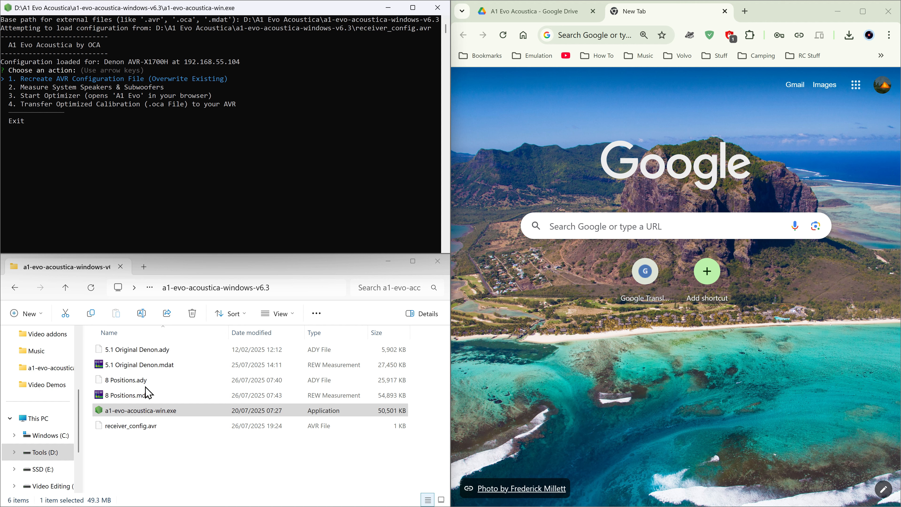
Step: Start the optimizer with REW launched through its API, dismiss the soundcard message, and align the REW window beside the browser
{"action": "key", "text": "Down"}
{"action": "key", "text": "Down"}
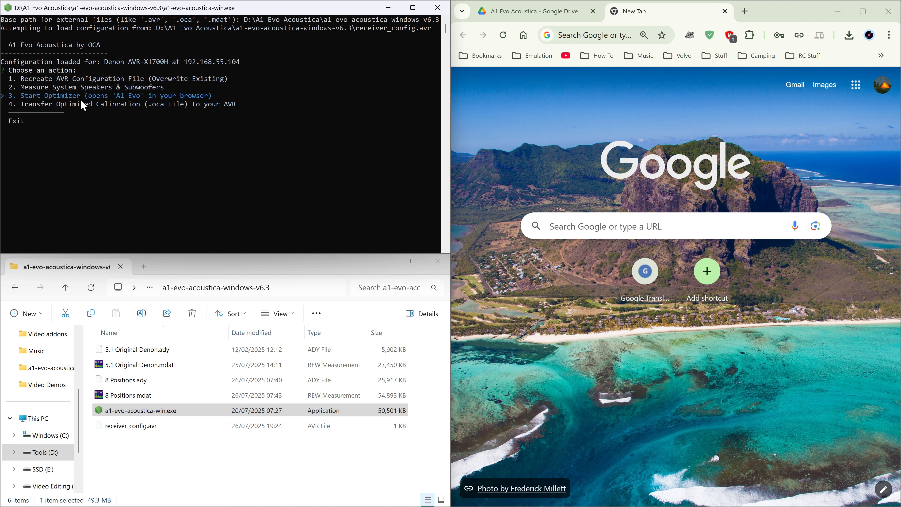
{"action": "key", "text": "Return"}
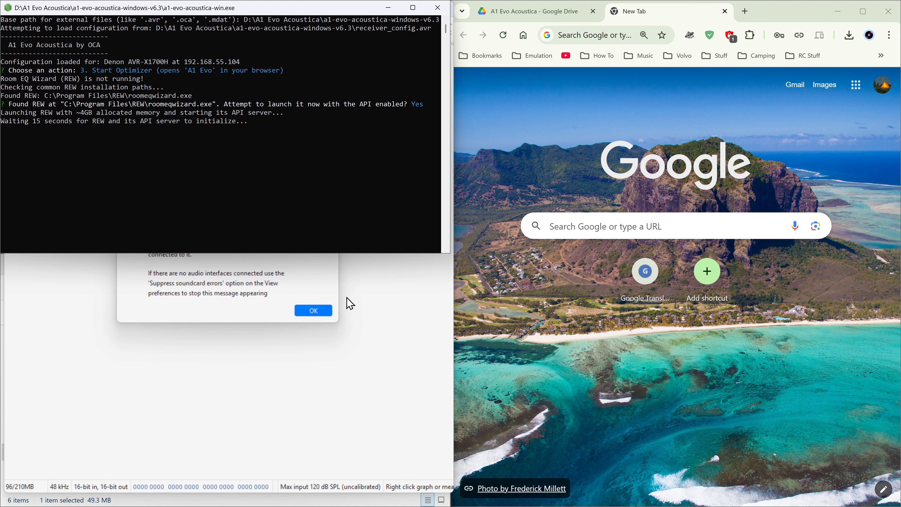
{"action": "left_click", "coordinate": [315, 312]}
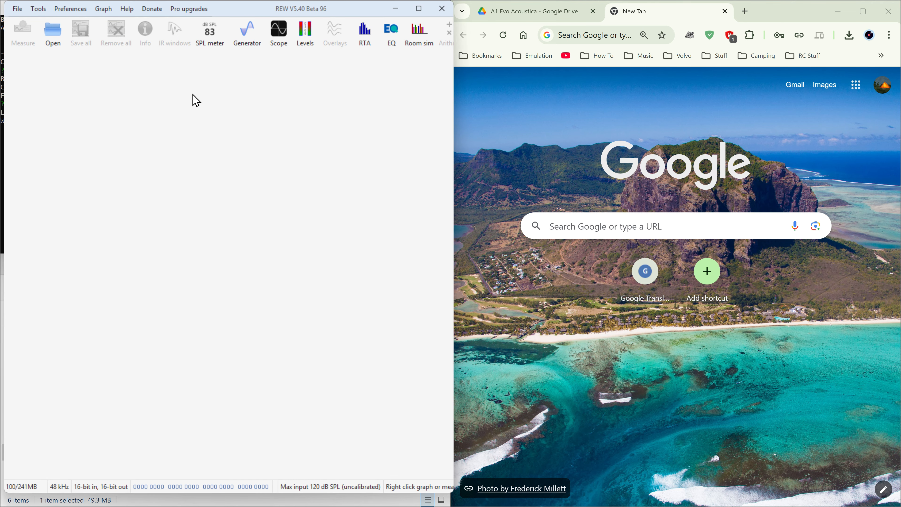
{"action": "left_click_drag", "start_coordinate": [237, 17], "coordinate": [234, 17]}
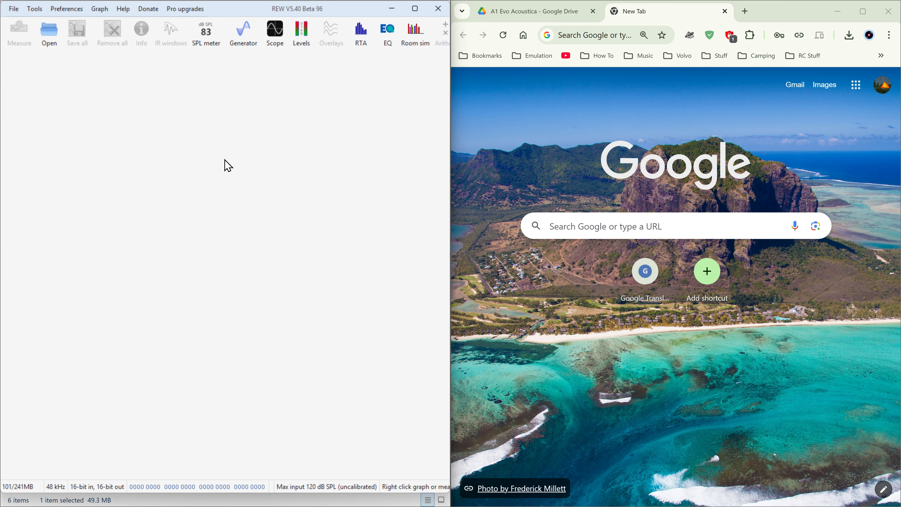
Step: Examine the interface options in REW's View preferences, including the measurements list animation, and close the preferences
{"action": "left_click", "coordinate": [66, 9]}
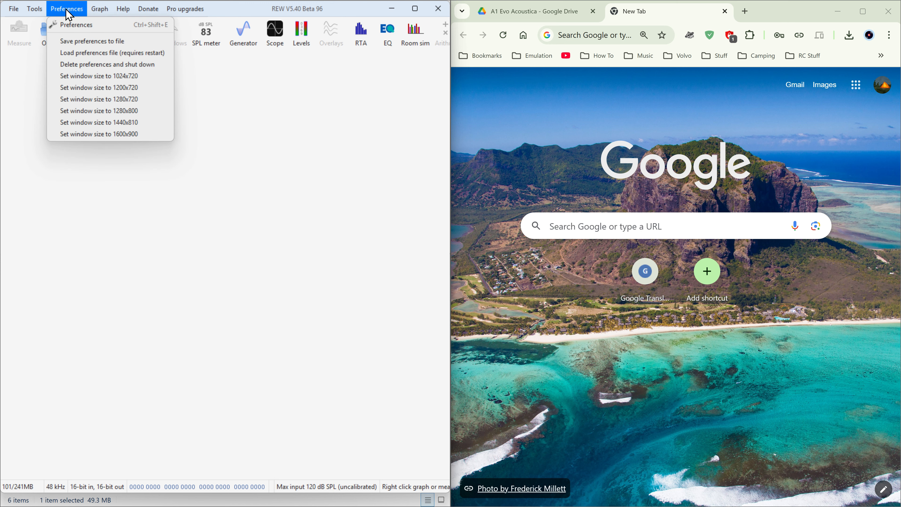
{"action": "left_click", "coordinate": [89, 26]}
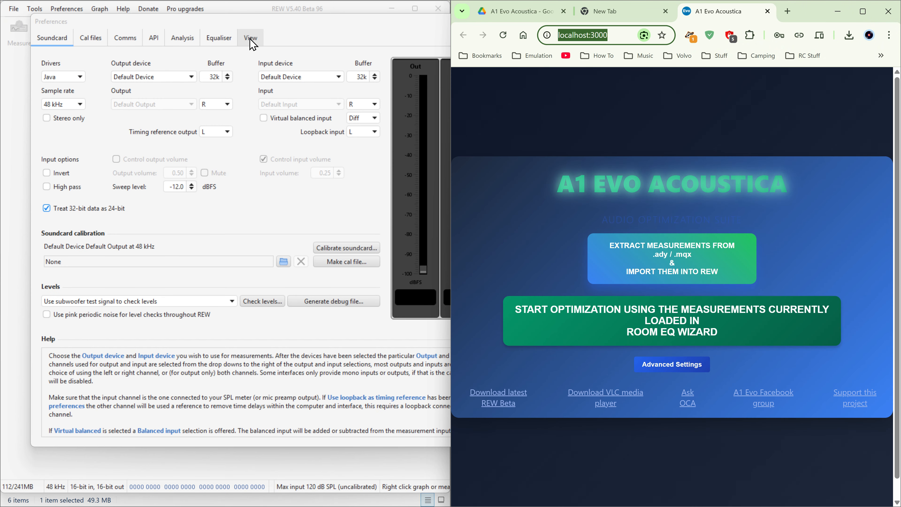
{"action": "left_click", "coordinate": [251, 40]}
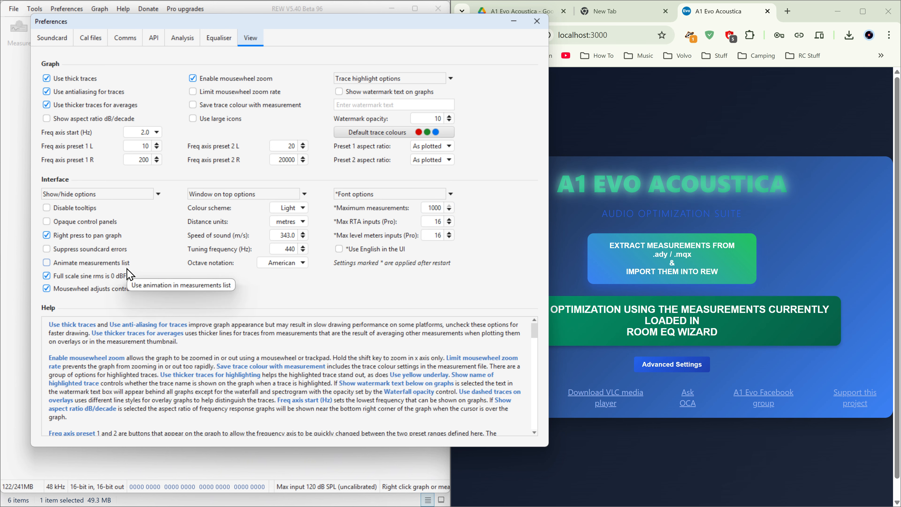
{"action": "left_click", "coordinate": [537, 22]}
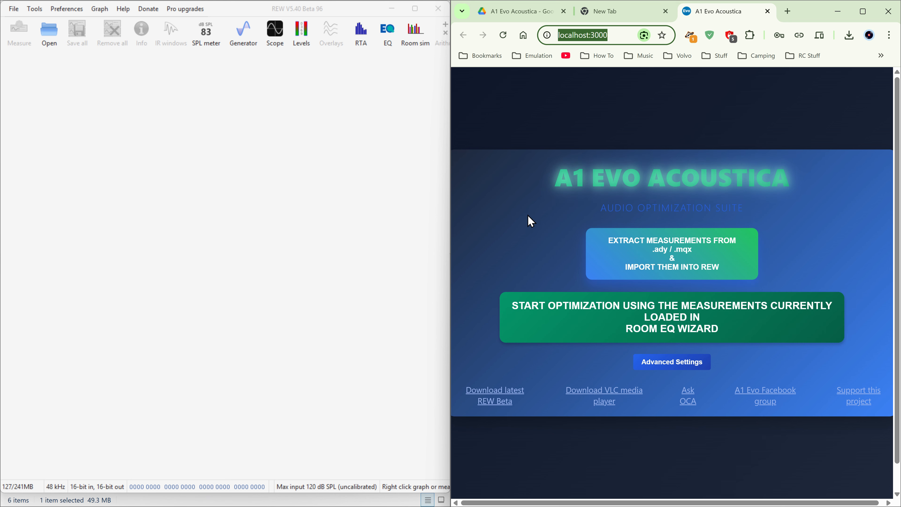
Step: Extract the measurements from 8 Positions.ady in D:\A1 Evo Acoustica\a1-evo-acoustica-windows-v6.3 into REW and dismiss the completion message
{"action": "left_click", "coordinate": [668, 257]}
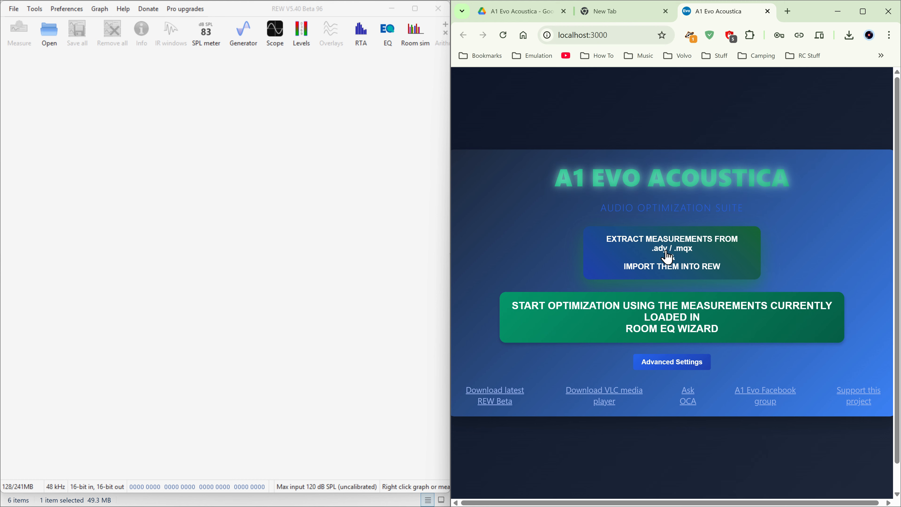
{"action": "scroll", "coordinate": [485, 165], "scroll_direction": "down", "scroll_amount": 5}
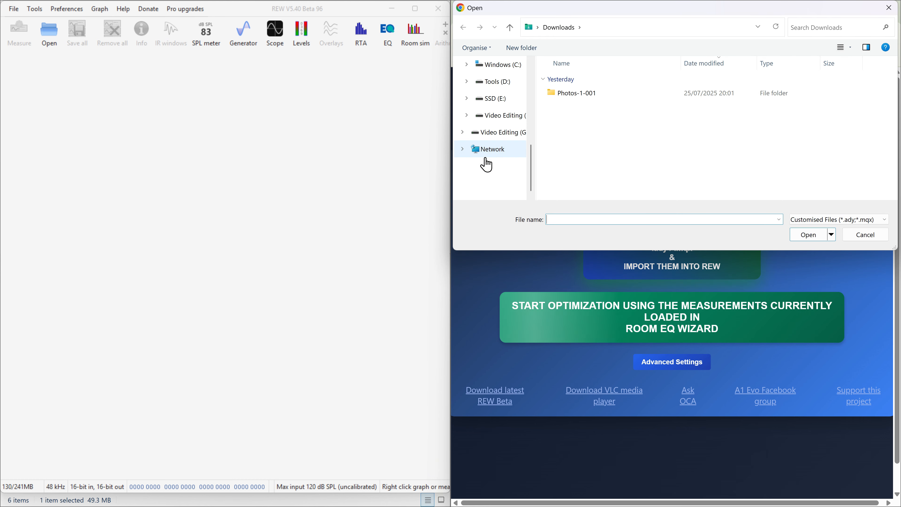
{"action": "left_click", "coordinate": [494, 83]}
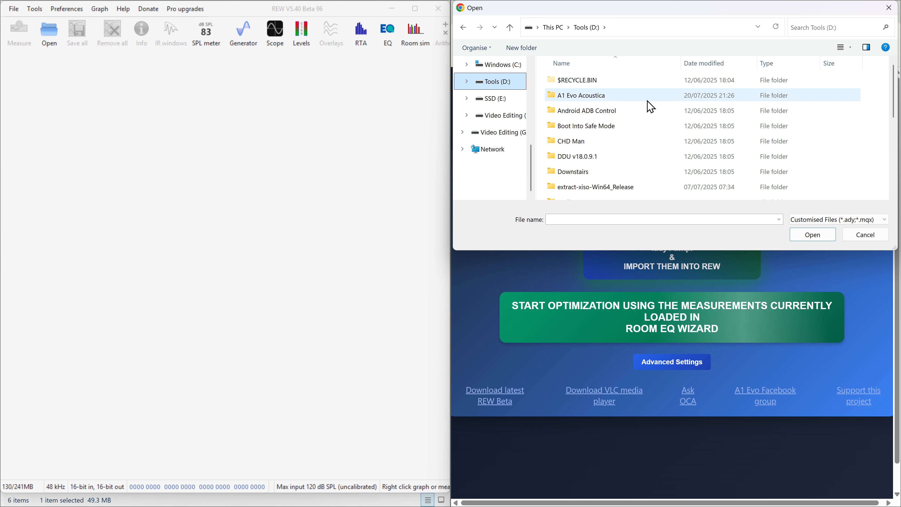
{"action": "double_click", "coordinate": [599, 95]}
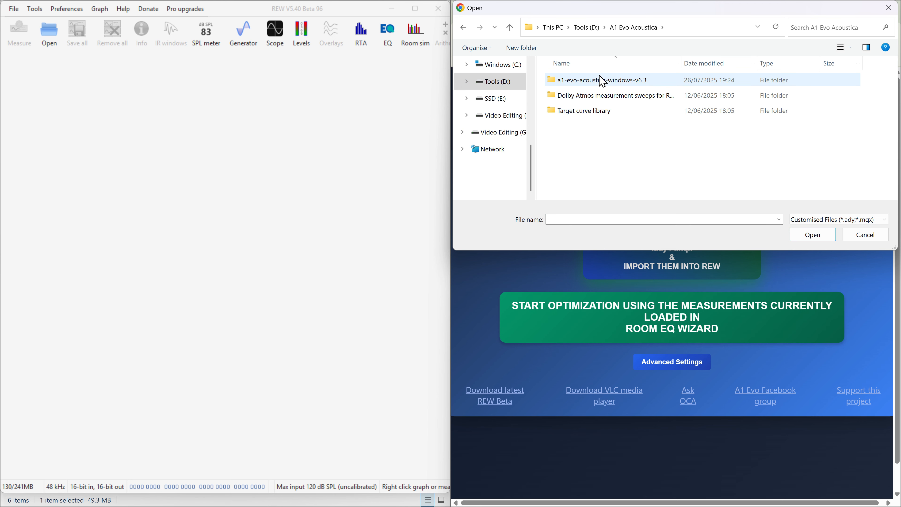
{"action": "double_click", "coordinate": [602, 81]}
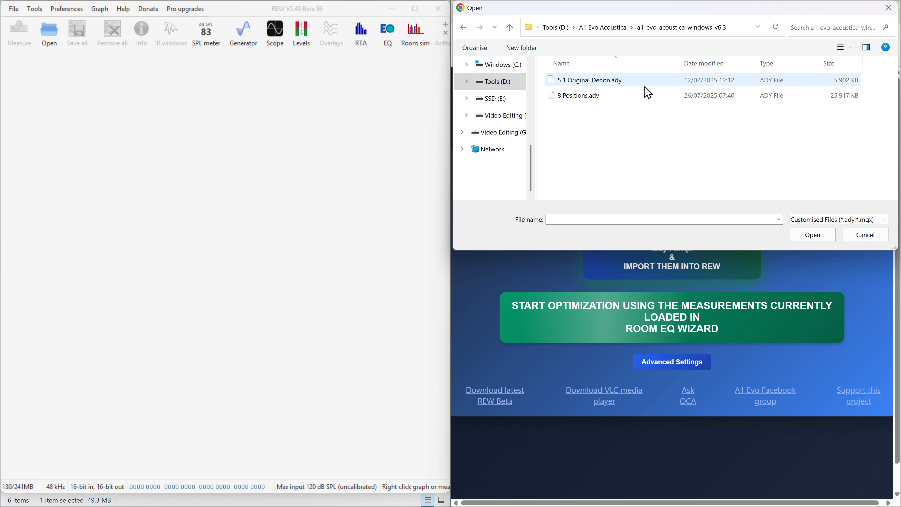
{"action": "left_click", "coordinate": [574, 96]}
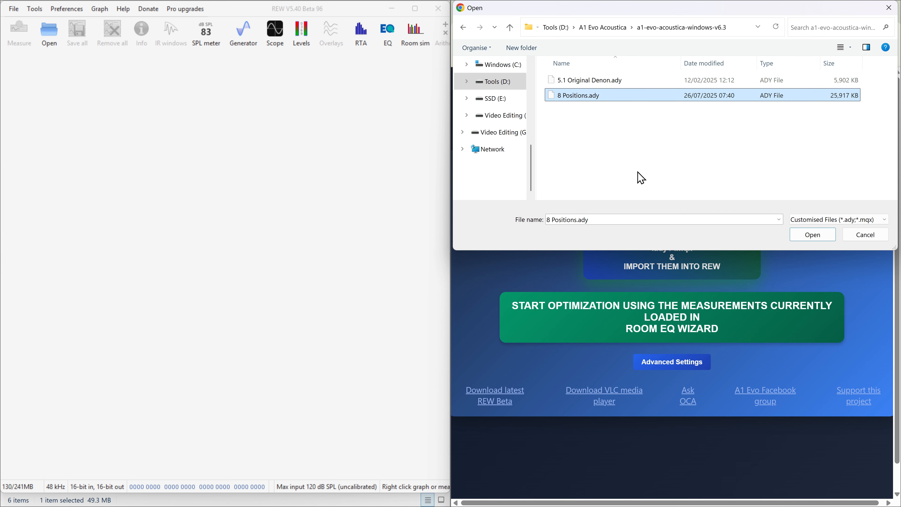
{"action": "left_click", "coordinate": [812, 237]}
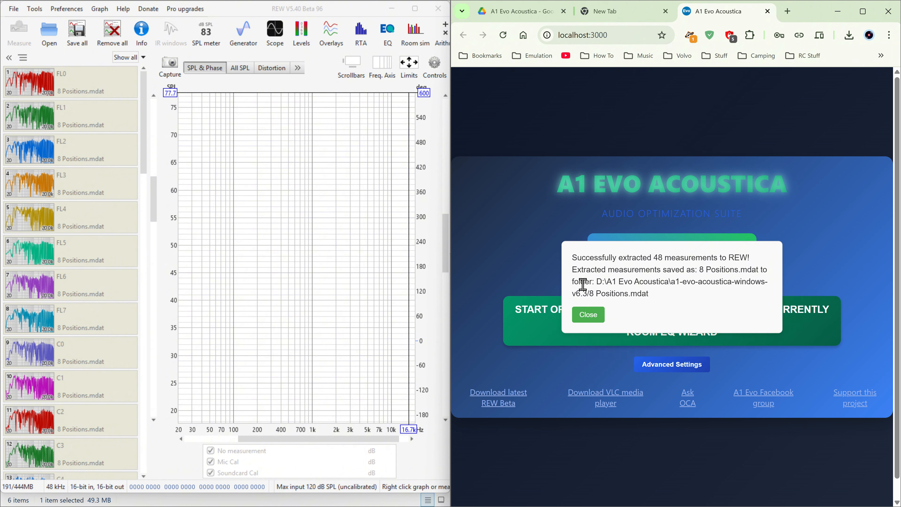
{"action": "left_click", "coordinate": [590, 316]}
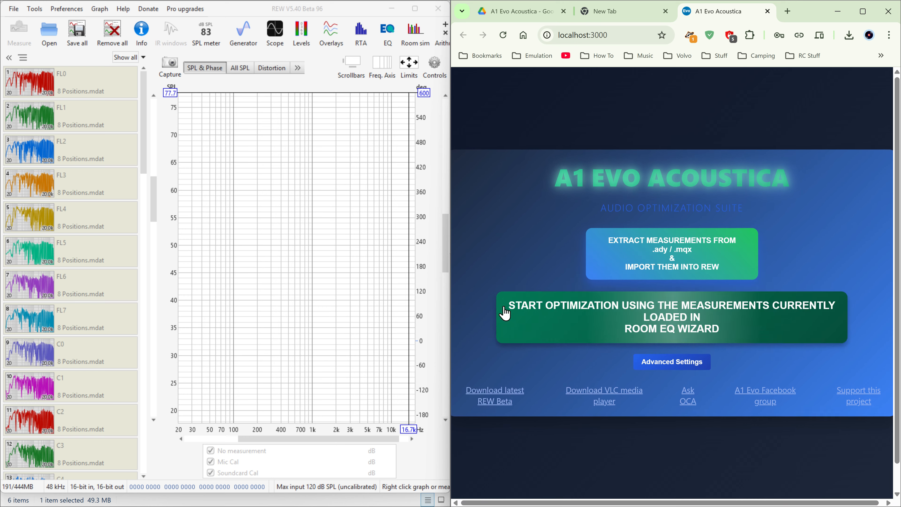
Step: Examine the optimizer's advanced settings for volume offset, subwoofer, crossover frequencies and filter options, and collapse them again
{"action": "left_click", "coordinate": [670, 364]}
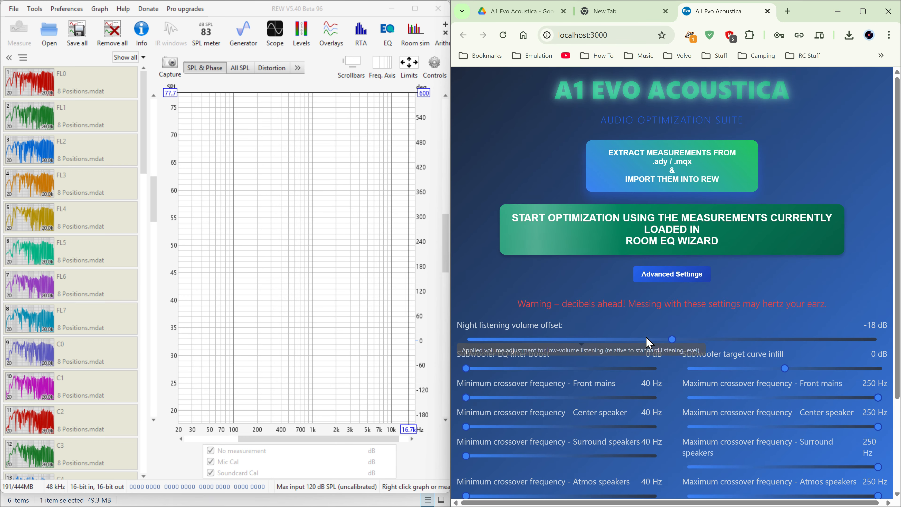
{"action": "scroll", "coordinate": [651, 343], "scroll_direction": "down", "scroll_amount": 3}
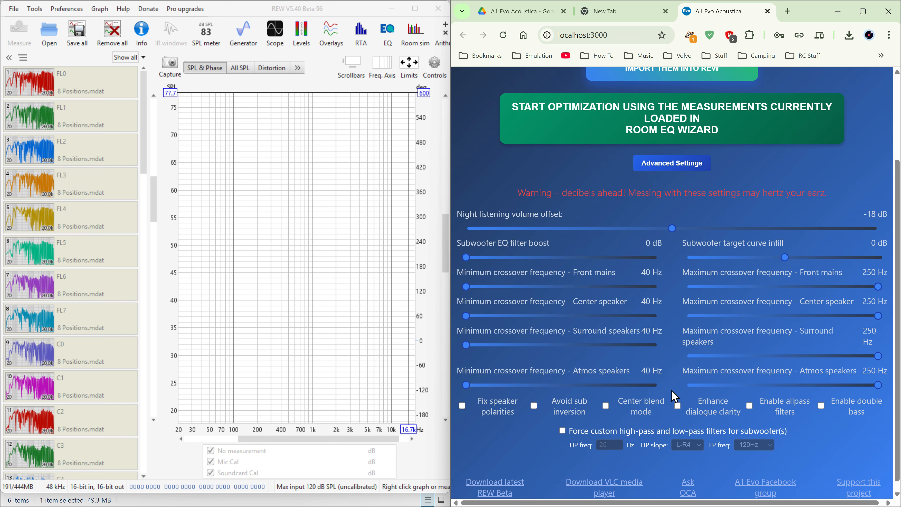
{"action": "scroll", "coordinate": [683, 382], "scroll_direction": "up", "scroll_amount": 3}
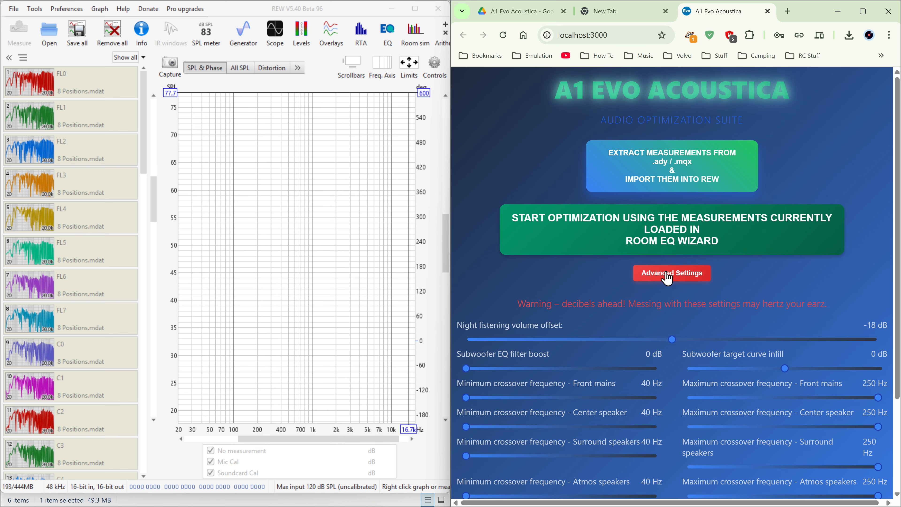
{"action": "left_click", "coordinate": [670, 279]}
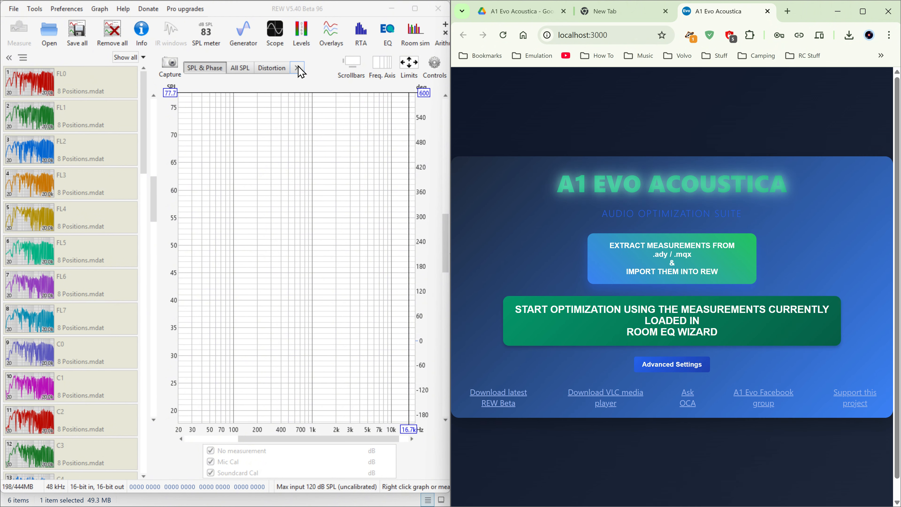
Step: Examine the EQ target settings and the house curve files available in the Target curve library, keeping the current curve, and close the EQ window
{"action": "left_click", "coordinate": [388, 39]}
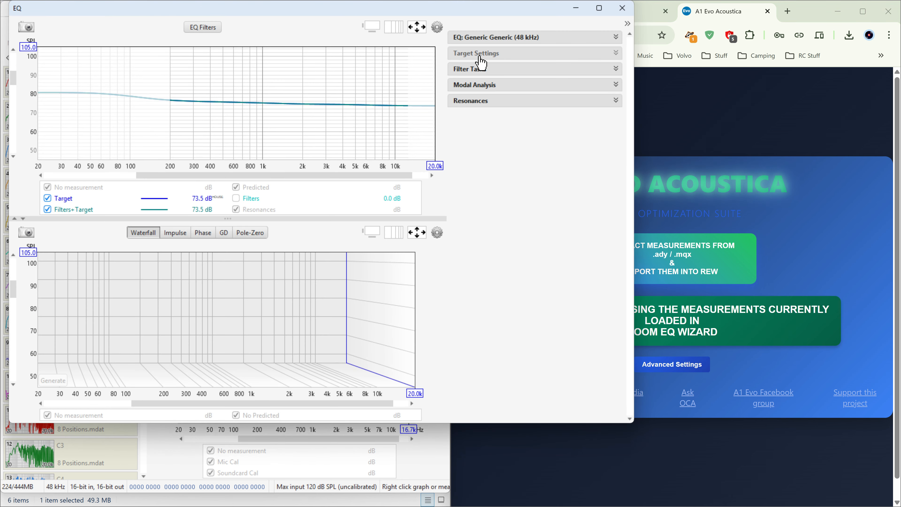
{"action": "left_click", "coordinate": [482, 55]}
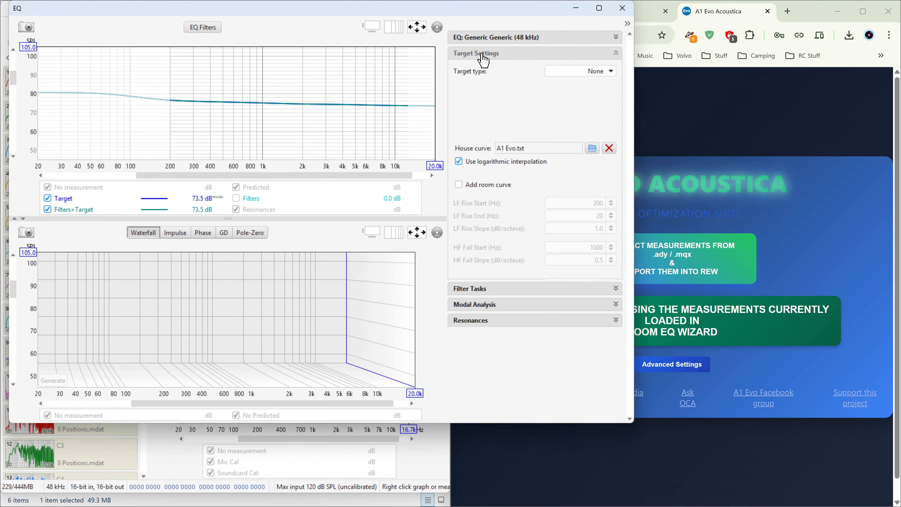
{"action": "left_click", "coordinate": [592, 149]}
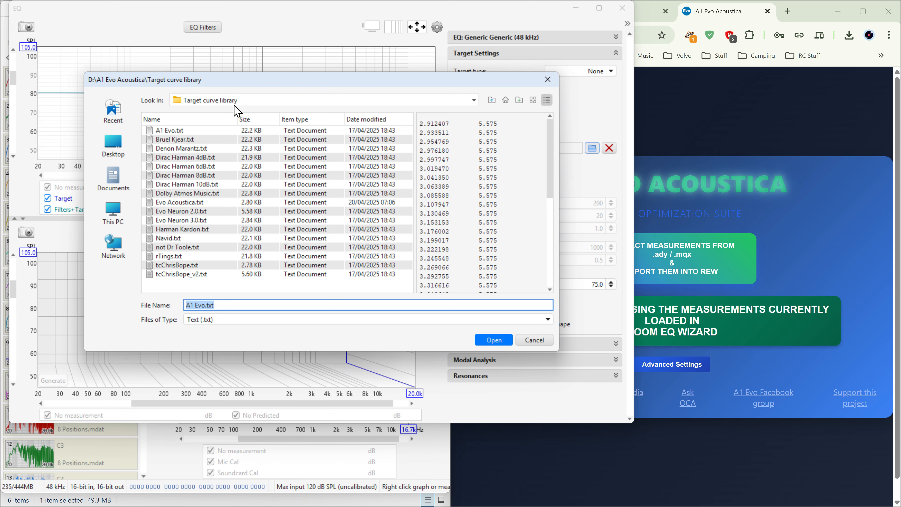
{"action": "left_click", "coordinate": [533, 340]}
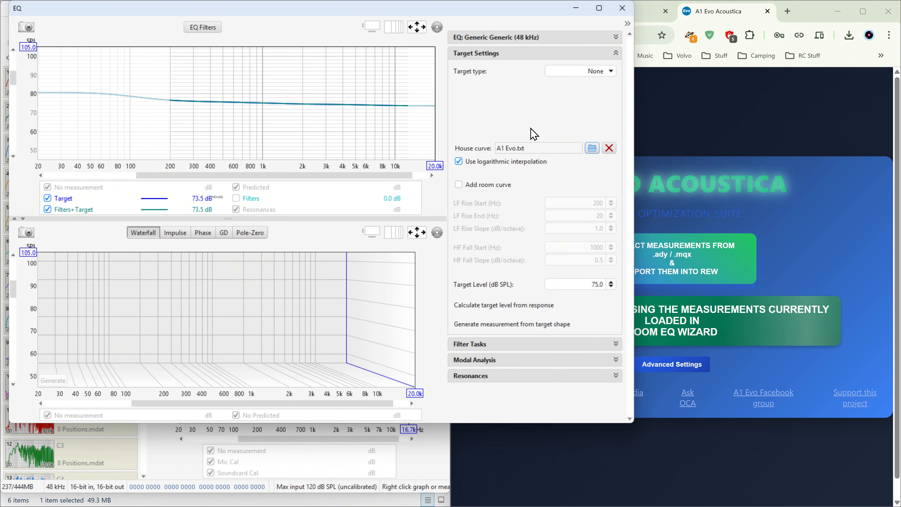
{"action": "left_click", "coordinate": [622, 8]}
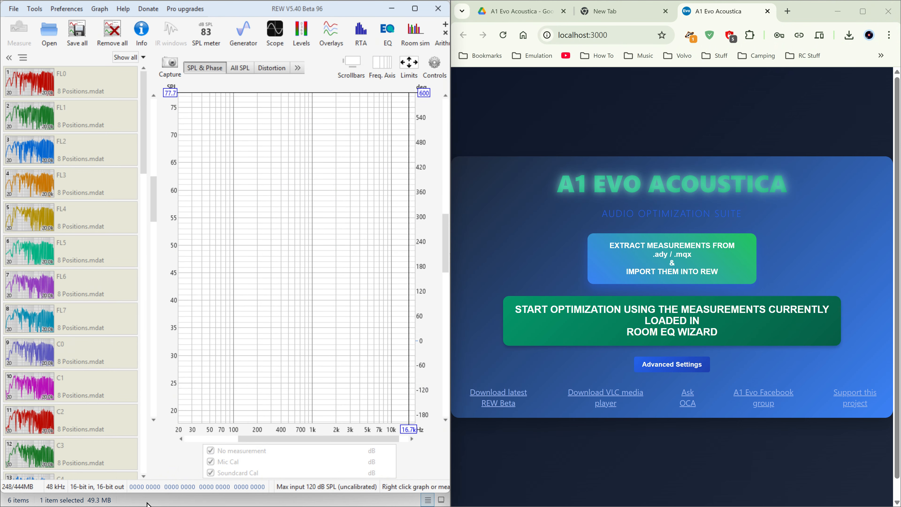
Step: Look through the Target curve library folder in D:\A1 Evo Acoustica with File Explorer, and put the REW window back beside the browser
{"action": "left_click_drag", "start_coordinate": [345, 12], "coordinate": [784, 46]}
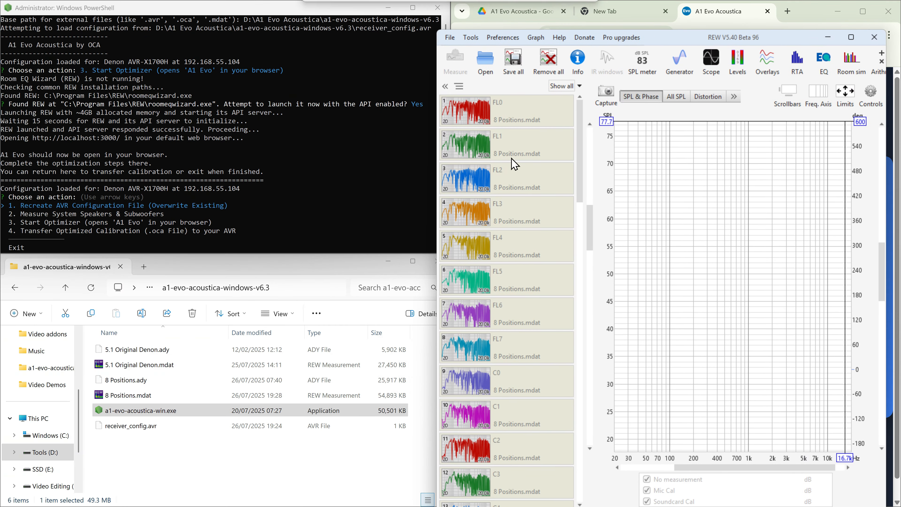
{"action": "left_click", "coordinate": [16, 288]}
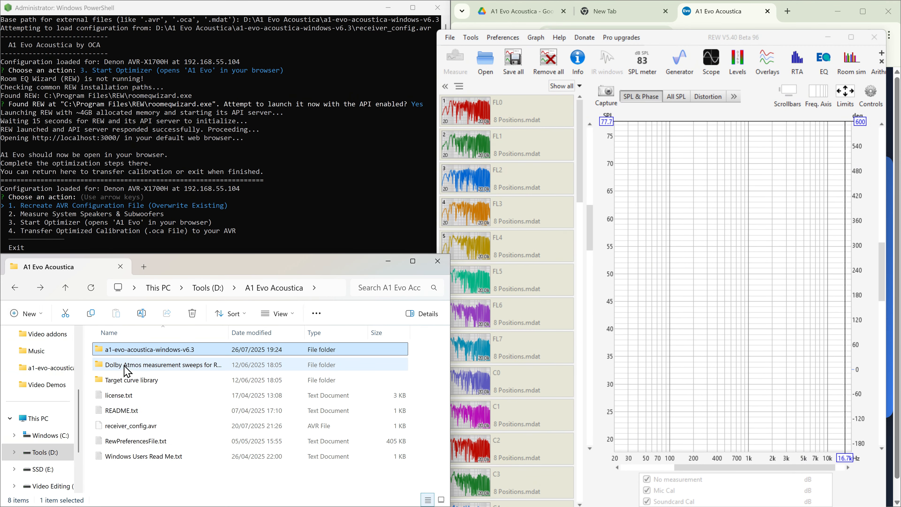
{"action": "double_click", "coordinate": [132, 380]}
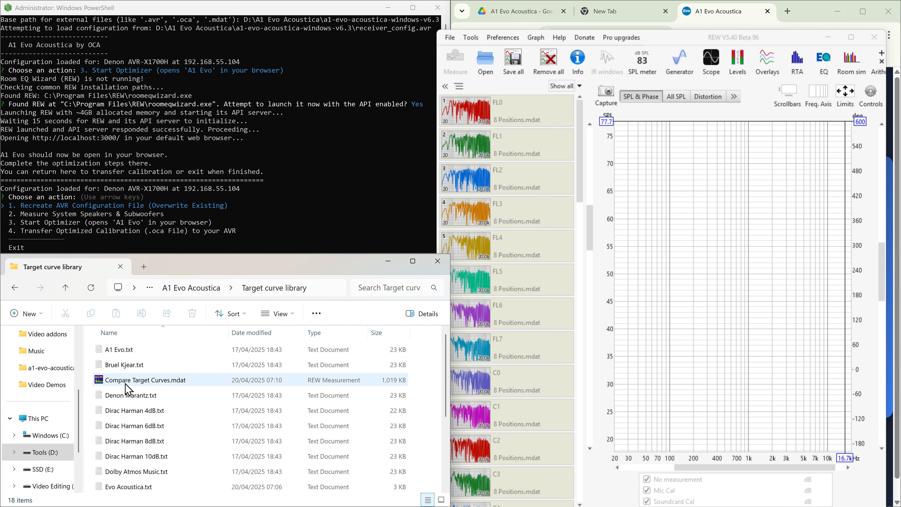
{"action": "left_click", "coordinate": [14, 287]}
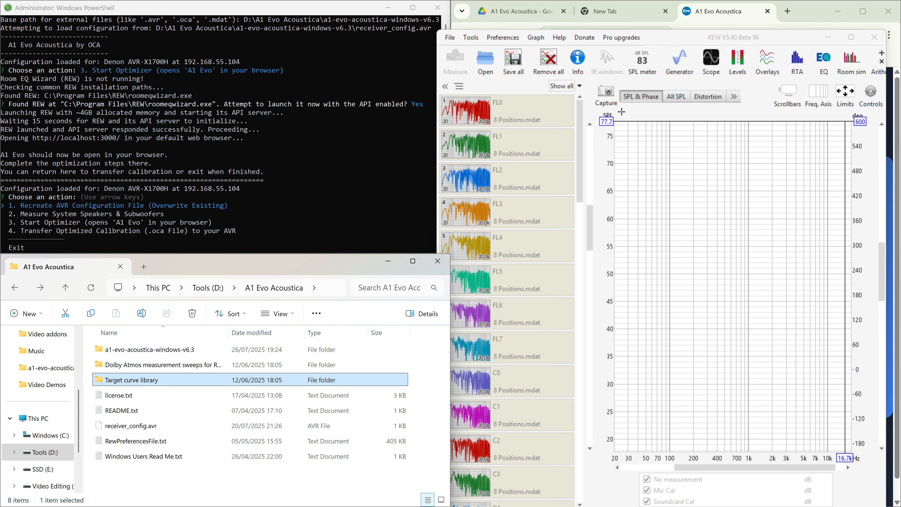
{"action": "left_click_drag", "start_coordinate": [690, 45], "coordinate": [348, 3]}
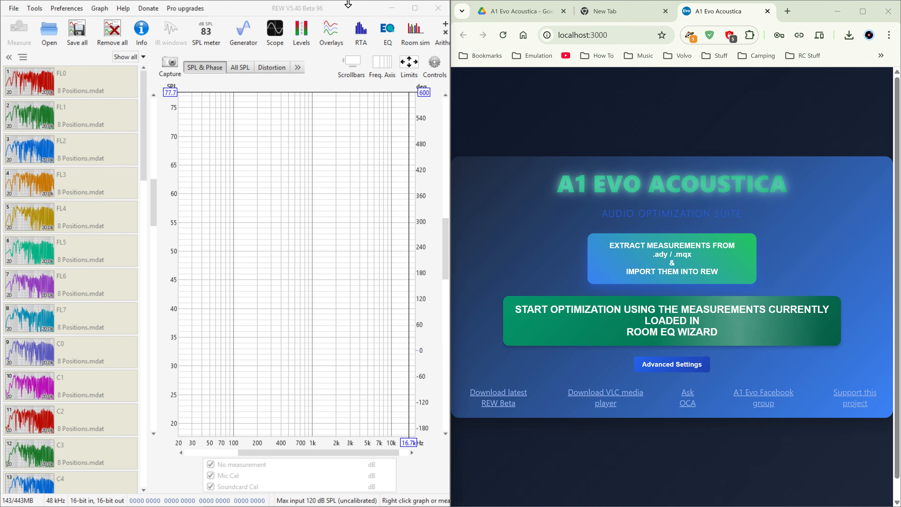
Step: Load Evo Neuron 3.0.txt from the Target curve library as REW's EQ house curve and close the EQ window
{"action": "left_click", "coordinate": [387, 32]}
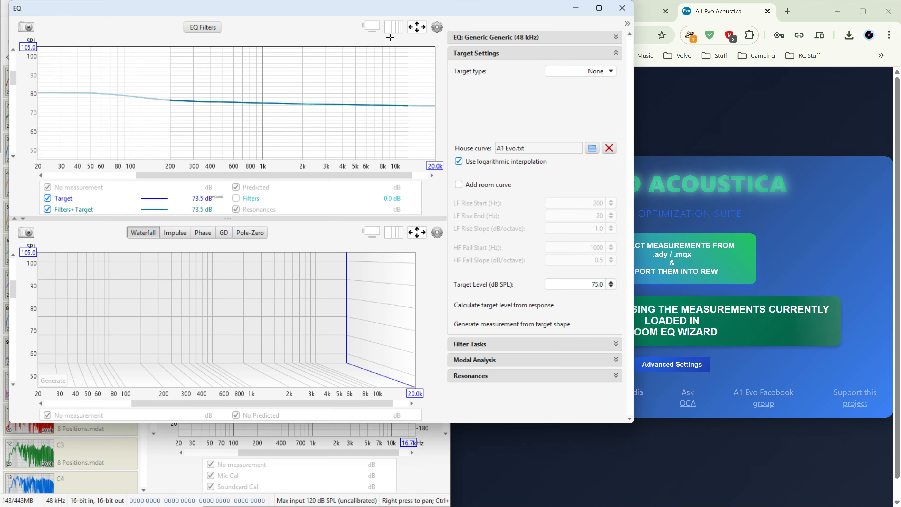
{"action": "left_click", "coordinate": [592, 148]}
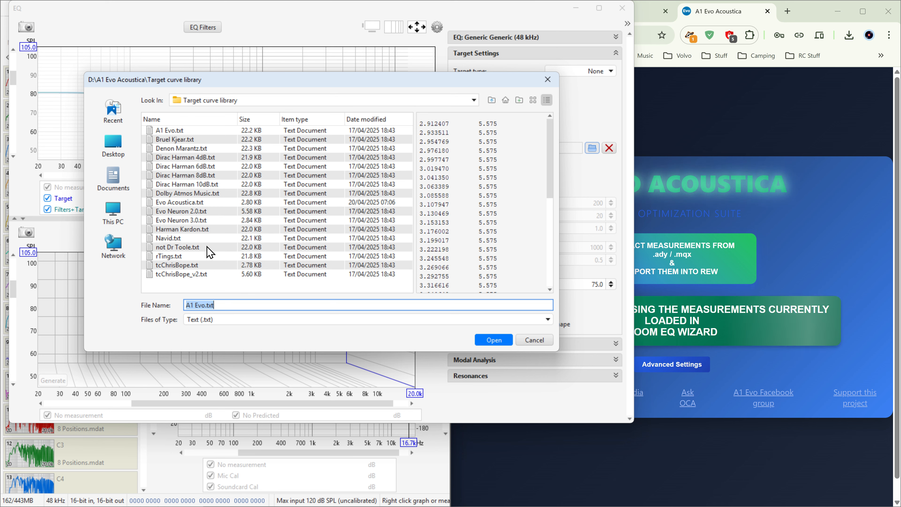
{"action": "left_click", "coordinate": [175, 222]}
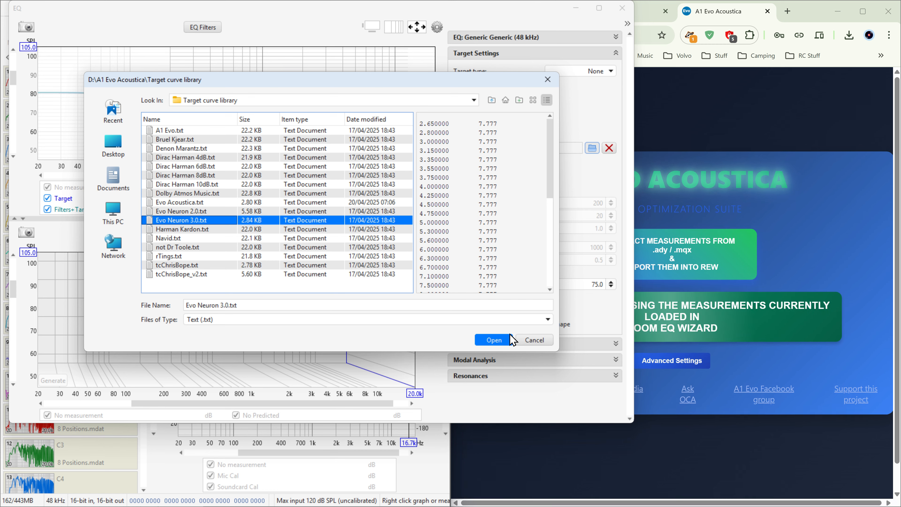
{"action": "left_click", "coordinate": [492, 341]}
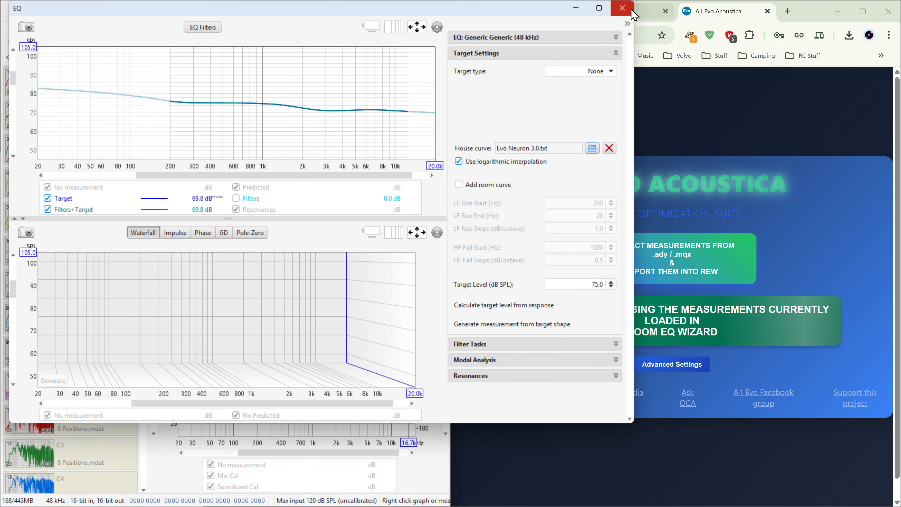
{"action": "left_click", "coordinate": [623, 9]}
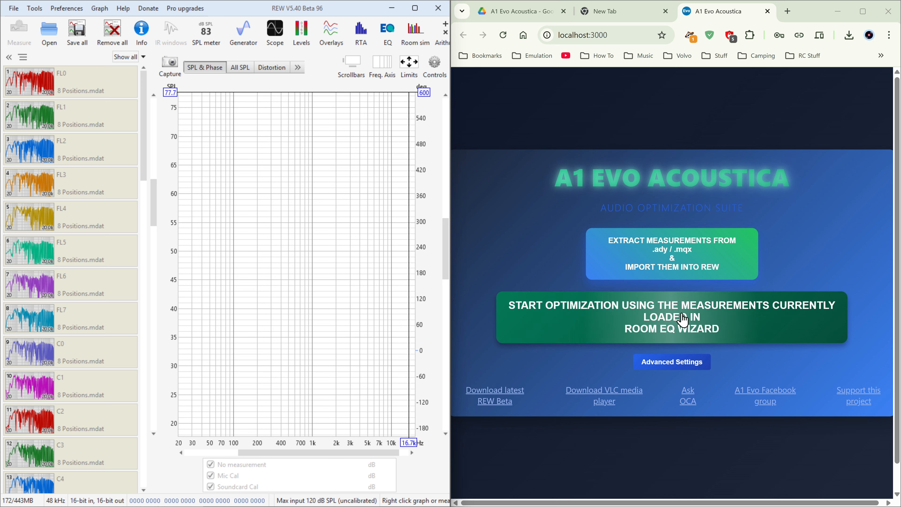
Step: Run the optimization on the measurements loaded in REW, saving the pre-processed measurements along the way, and dismiss the saved-files message
{"action": "left_click", "coordinate": [669, 326]}
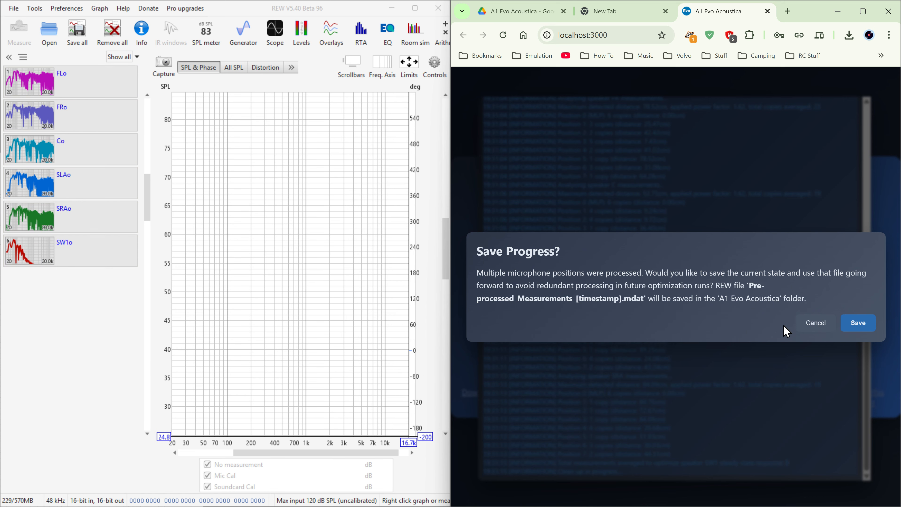
{"action": "left_click", "coordinate": [858, 323]}
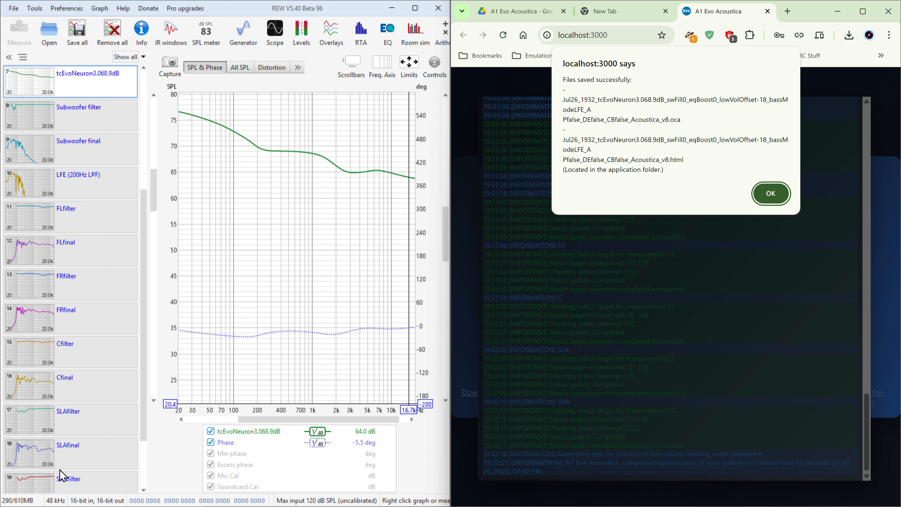
{"action": "left_click", "coordinate": [771, 194]}
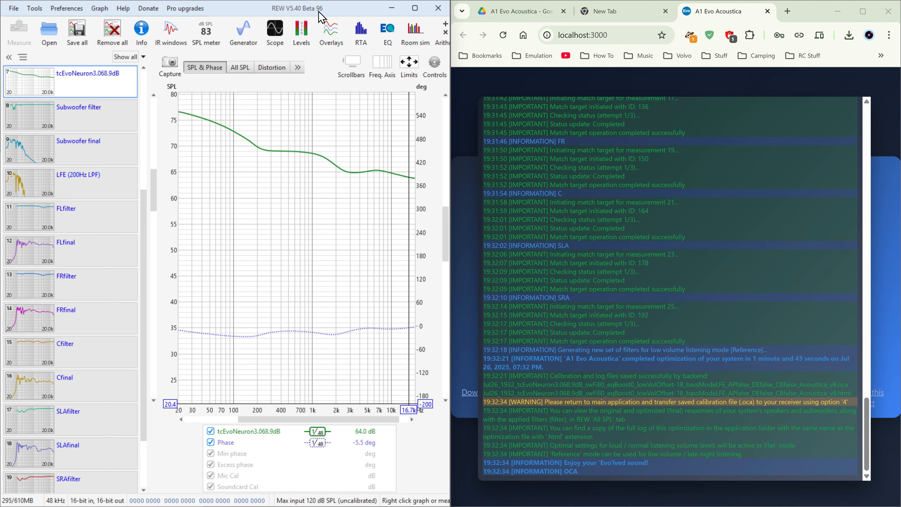
Step: Exit REW without saving the new measurements and open the a1-evo-acoustica-windows-v6.3 folder in File Explorer
{"action": "left_click_drag", "start_coordinate": [358, 14], "coordinate": [353, 80]}
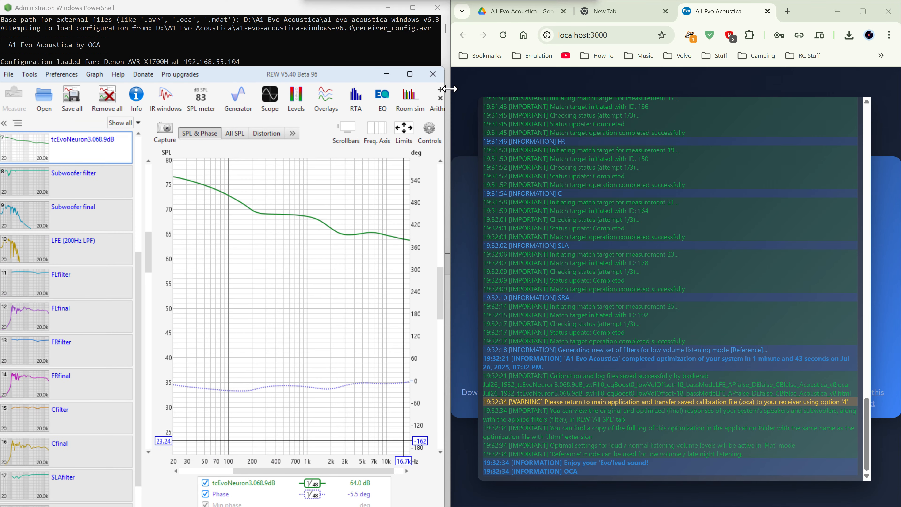
{"action": "left_click", "coordinate": [433, 74]}
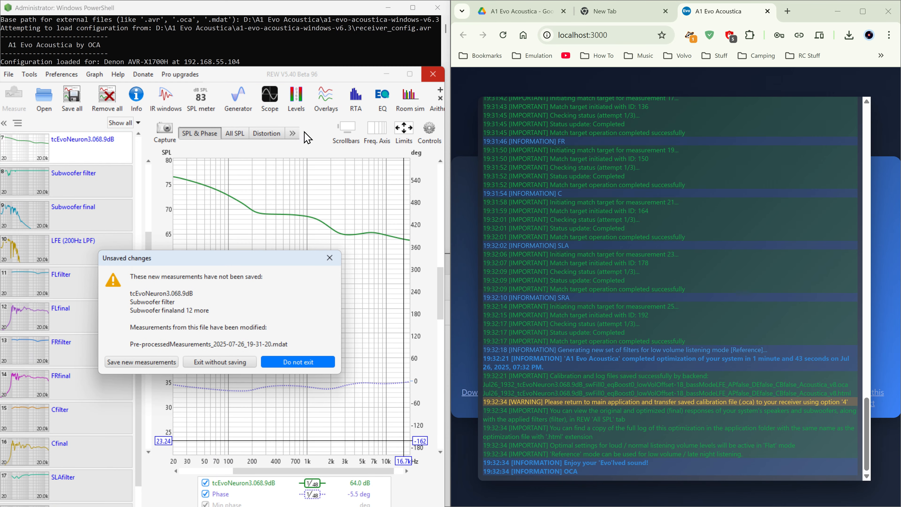
{"action": "left_click", "coordinate": [212, 366]}
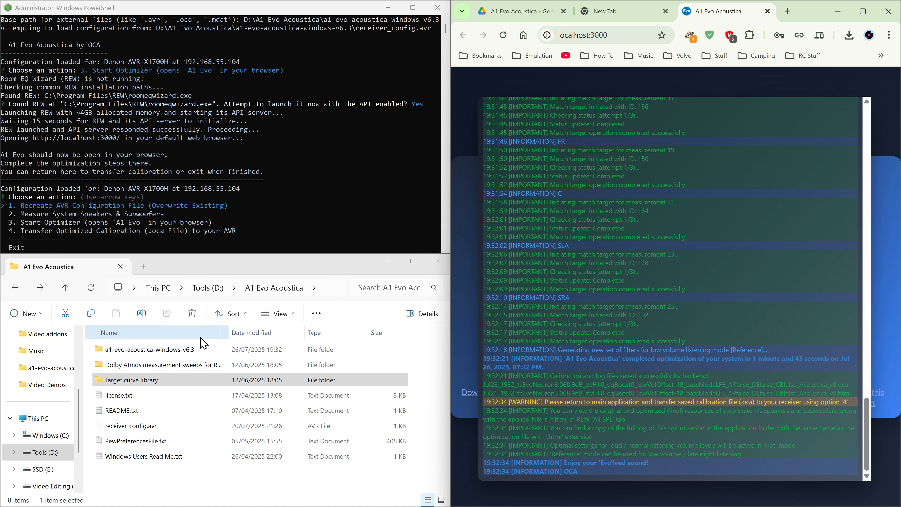
{"action": "double_click", "coordinate": [112, 349]}
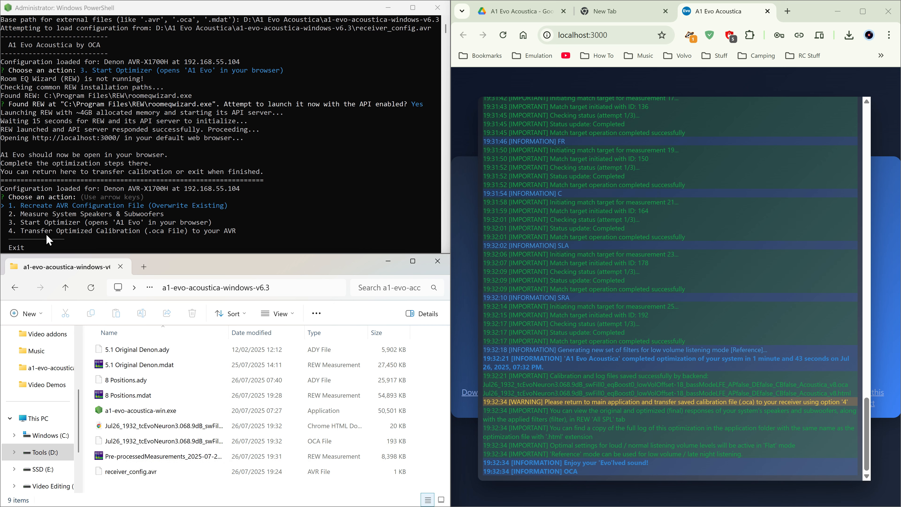
Step: Transfer the optimized calibration to the AVR from the console, choosing .oca file 1 and storing it in preset 2
{"action": "key", "text": "Down"}
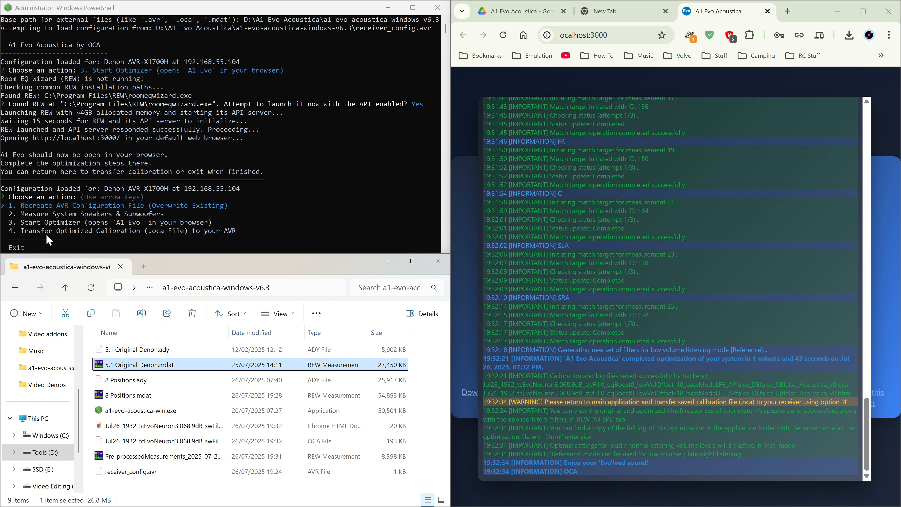
{"action": "left_click", "coordinate": [110, 180]}
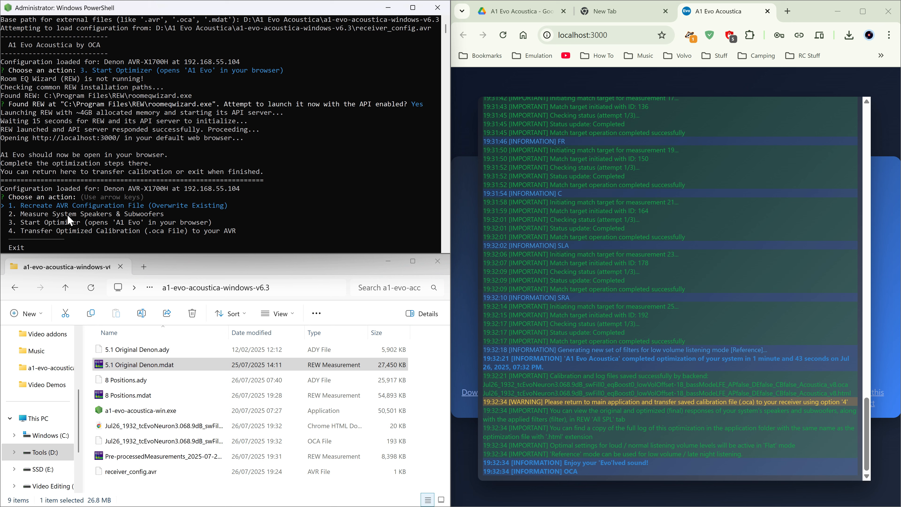
{"action": "key", "text": "Down"}
{"action": "key", "text": "Down"}
{"action": "key", "text": "Down"}
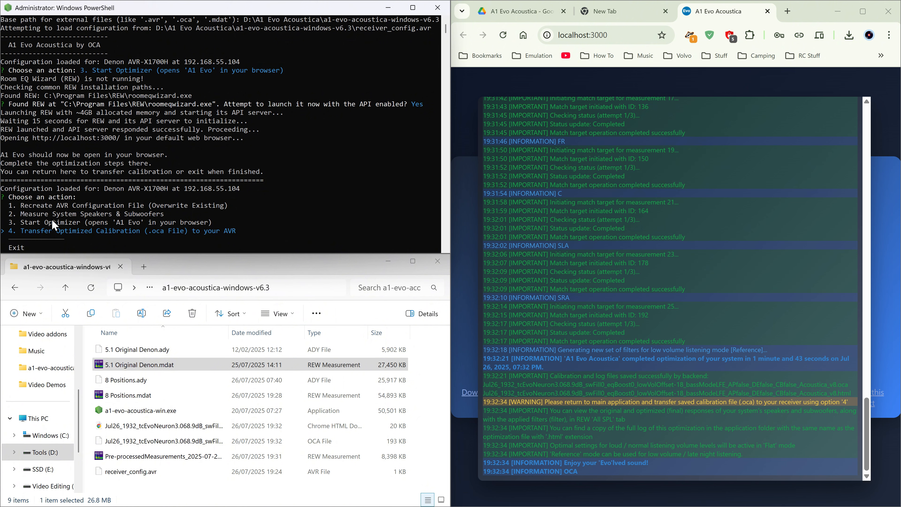
{"action": "key", "text": "Return"}
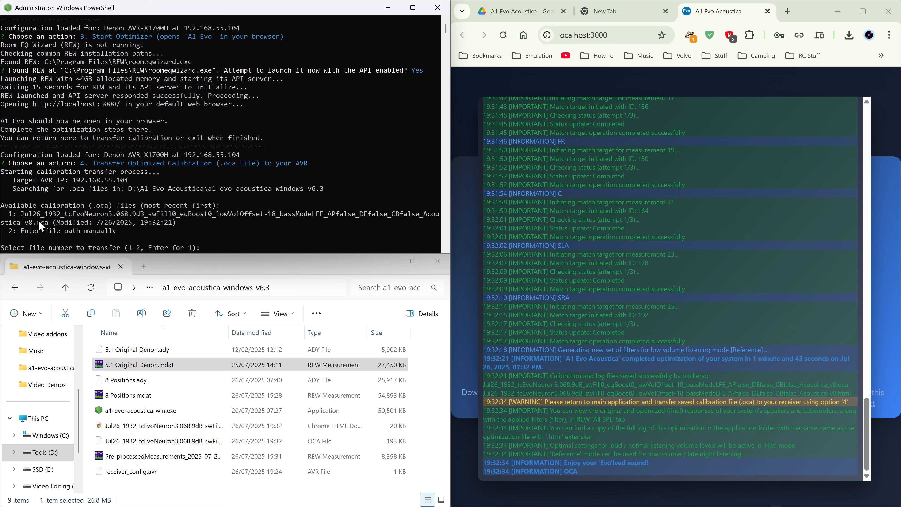
{"action": "type", "text": "1"}
{"action": "key", "text": "Return"}
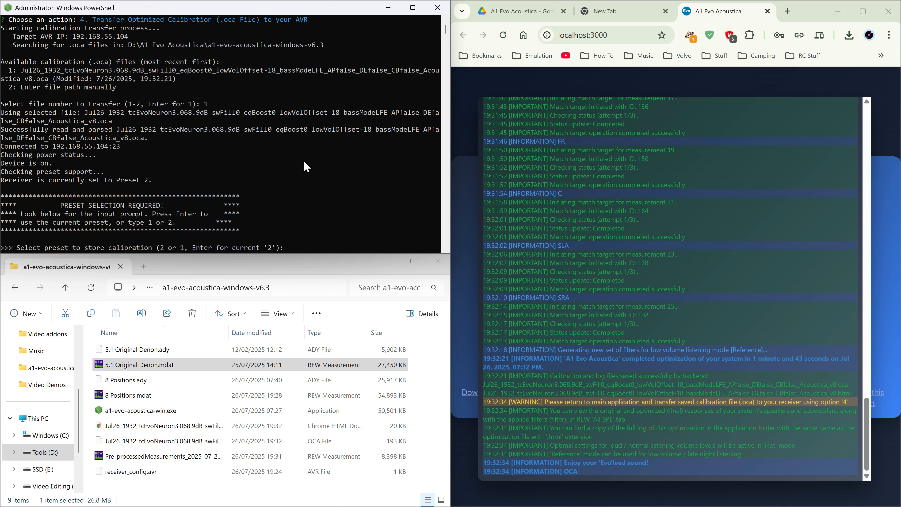
{"action": "type", "text": "2"}
{"action": "key", "text": "Return"}
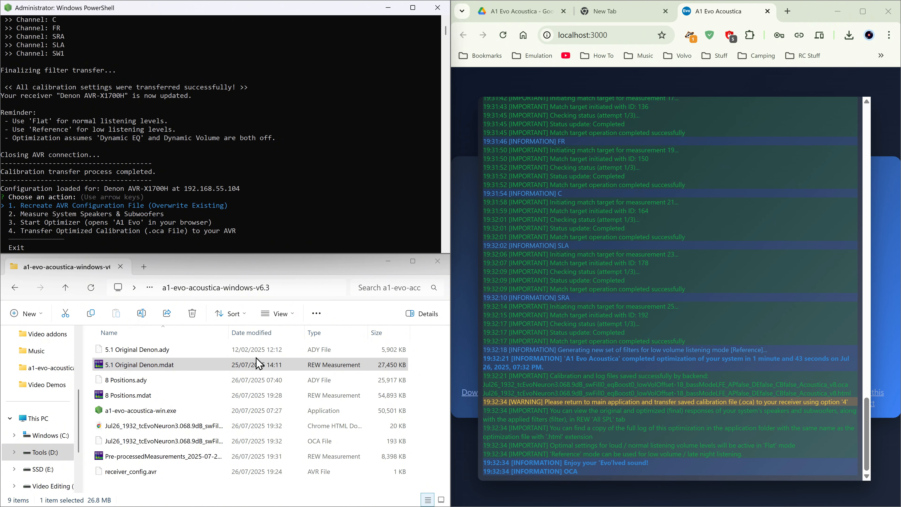
Step: Review the console's transfer log, including the AVR configuration commands, Flat and Reference filter uploads, and listening mode reminders
{"action": "scroll", "coordinate": [139, 135], "scroll_direction": "up", "scroll_amount": 15}
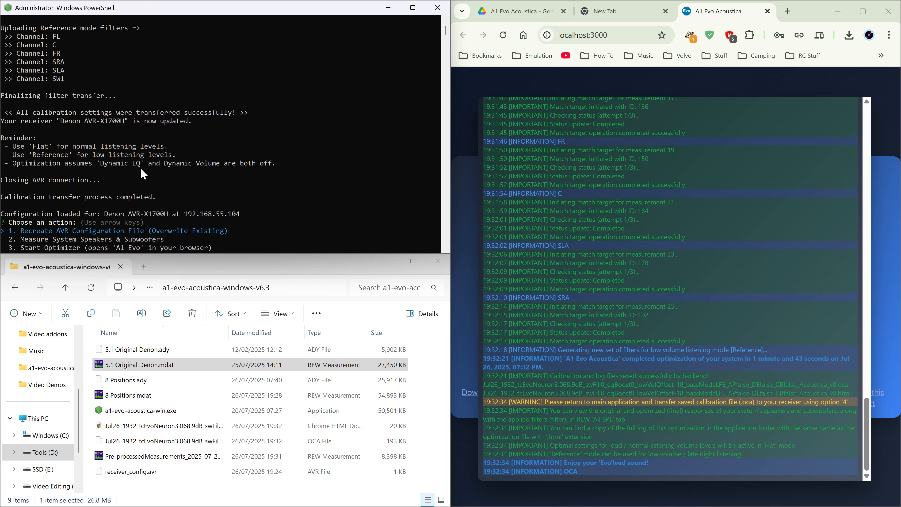
{"action": "scroll", "coordinate": [153, 167], "scroll_direction": "up", "scroll_amount": 1}
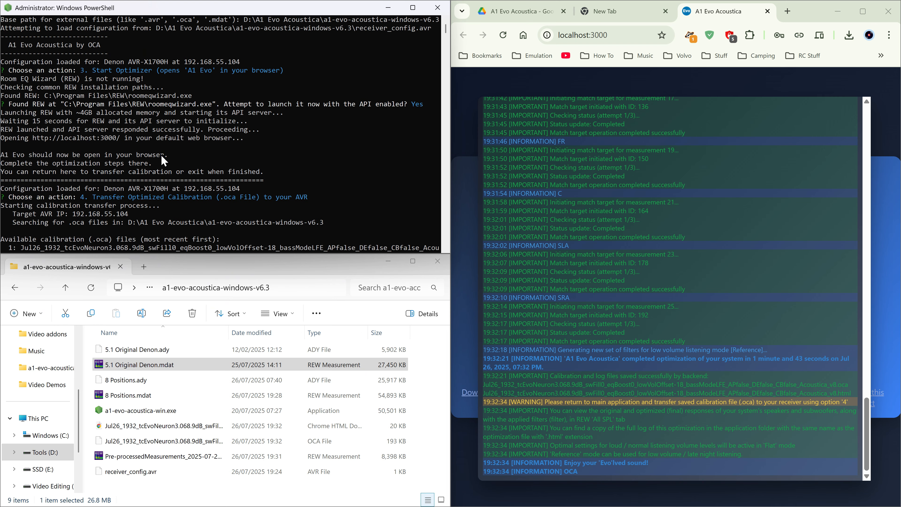
{"action": "scroll", "coordinate": [161, 160], "scroll_direction": "down", "scroll_amount": 15}
{"action": "scroll", "coordinate": [160, 156], "scroll_direction": "down", "scroll_amount": 20}
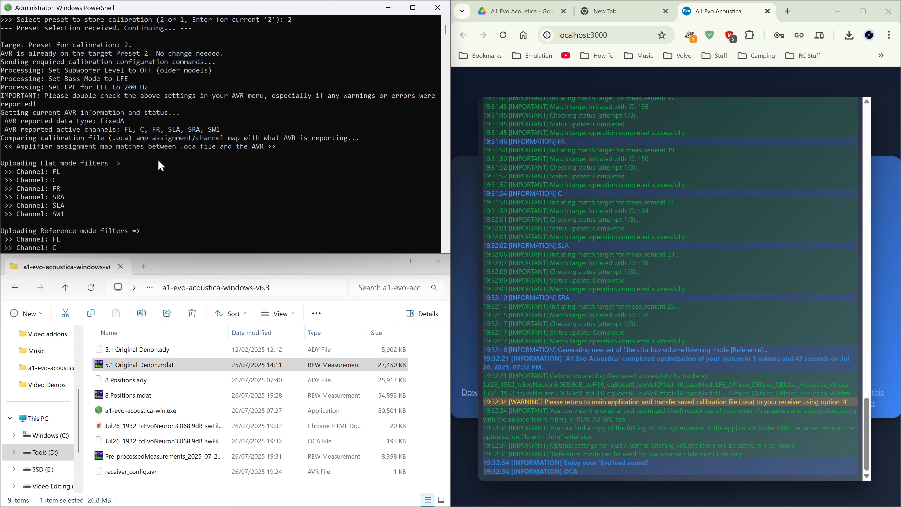
{"action": "scroll", "coordinate": [157, 160], "scroll_direction": "down", "scroll_amount": 4}
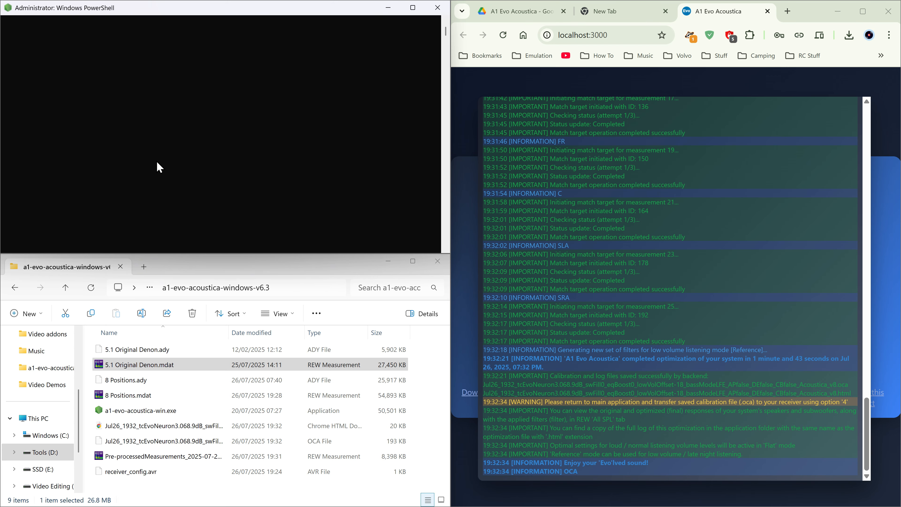
{"action": "scroll", "coordinate": [157, 161], "scroll_direction": "up", "scroll_amount": 10}
{"action": "scroll", "coordinate": [157, 161], "scroll_direction": "down", "scroll_amount": 16}
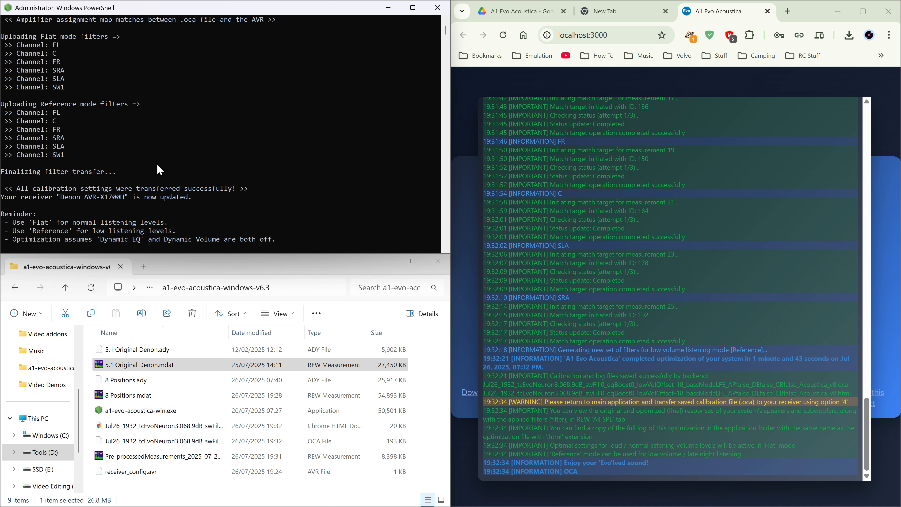
{"action": "scroll", "coordinate": [97, 171], "scroll_direction": "up", "scroll_amount": 4}
{"action": "scroll", "coordinate": [65, 194], "scroll_direction": "up", "scroll_amount": 2}
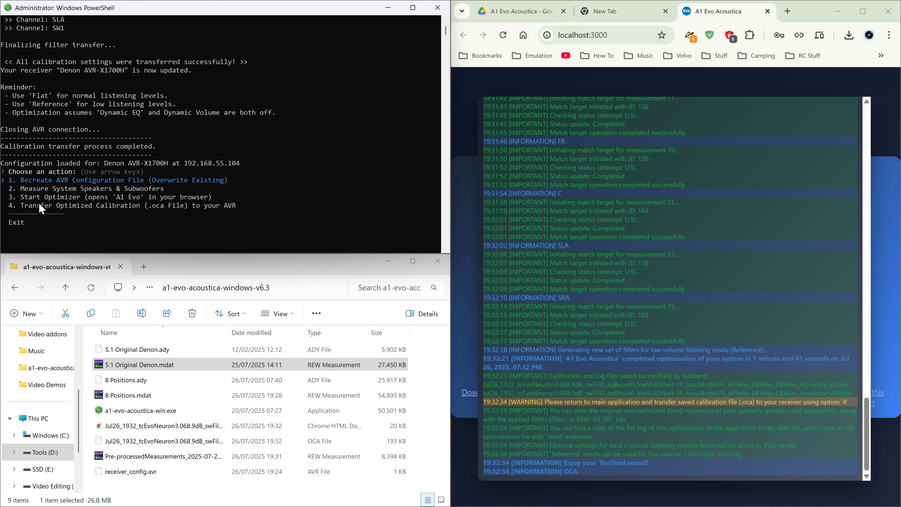
Step: Start the A1 Evo optimizer from the console, agree to launch REW with its API enabled, and bring the REW window forward
{"action": "key", "text": "Down"}
{"action": "key", "text": "Down"}
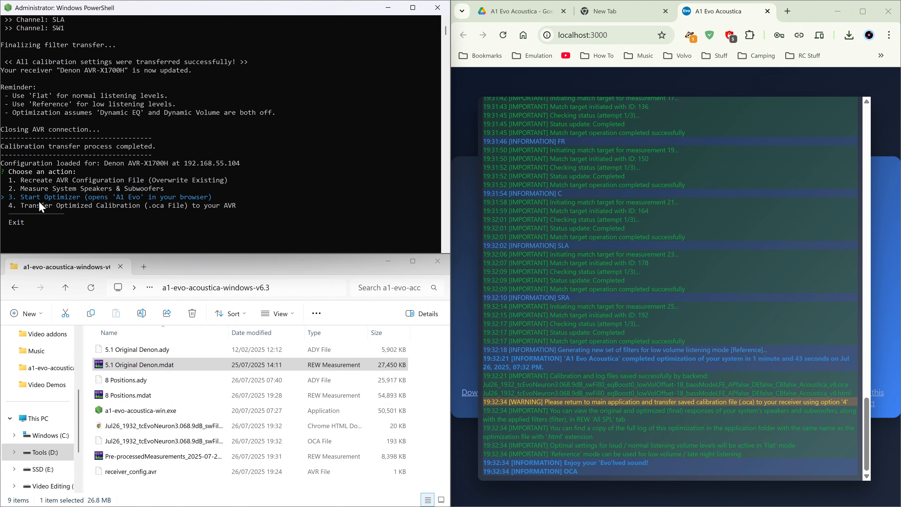
{"action": "key", "text": "Return"}
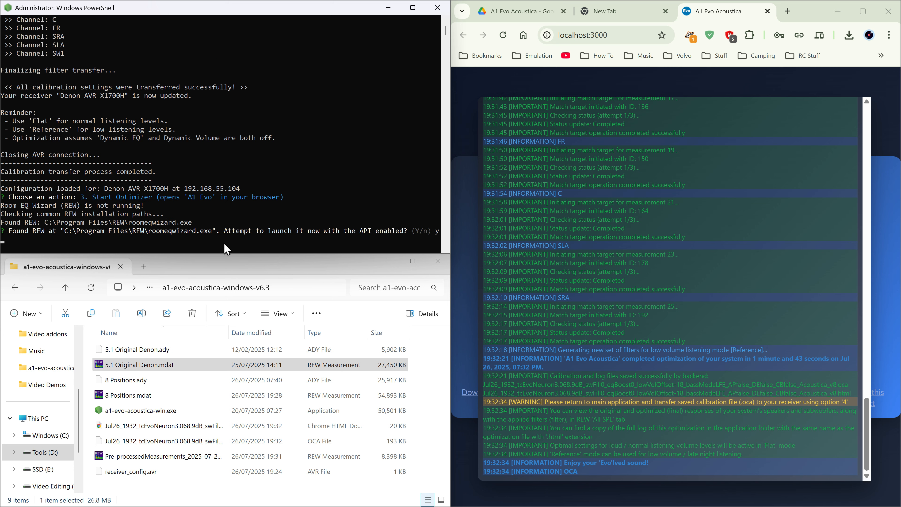
{"action": "key", "text": "Return"}
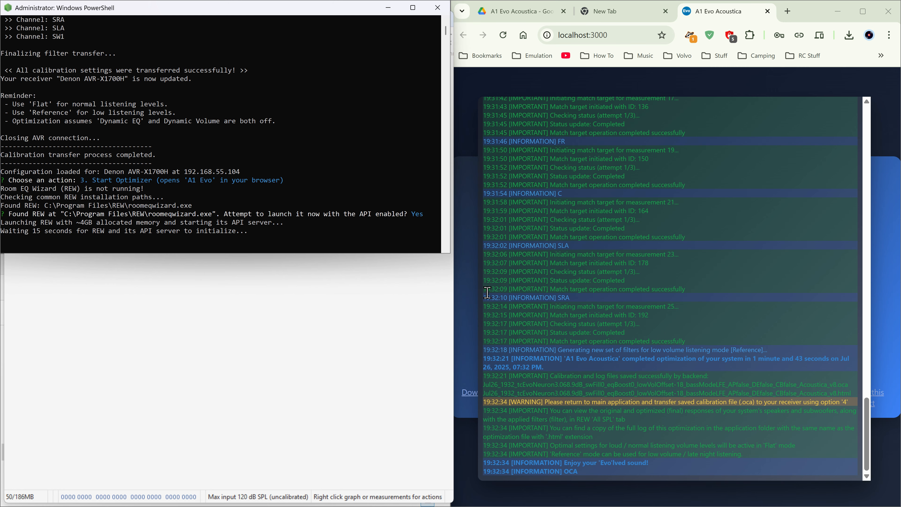
{"action": "left_click", "coordinate": [314, 322]}
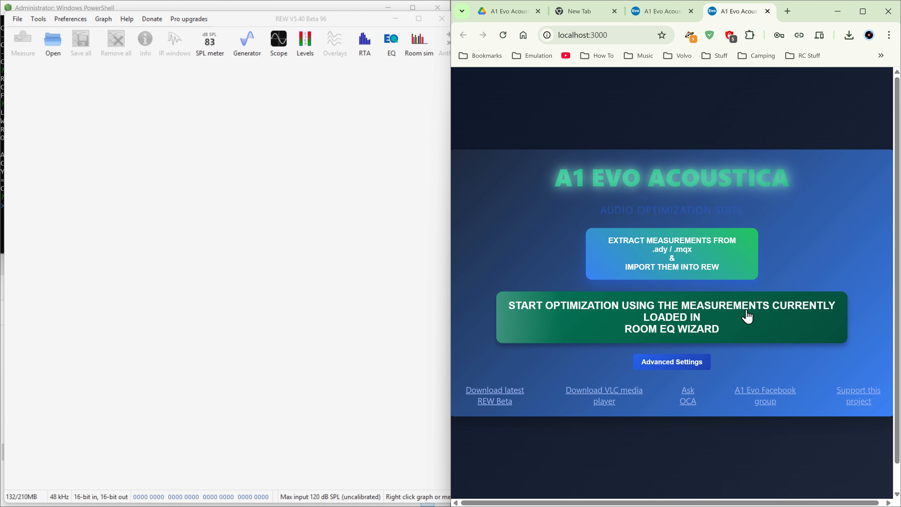
Step: Open the optimizer's advanced settings and review the volume offset, subwoofer, crossover frequency, speaker and custom filter options
{"action": "left_click", "coordinate": [667, 367]}
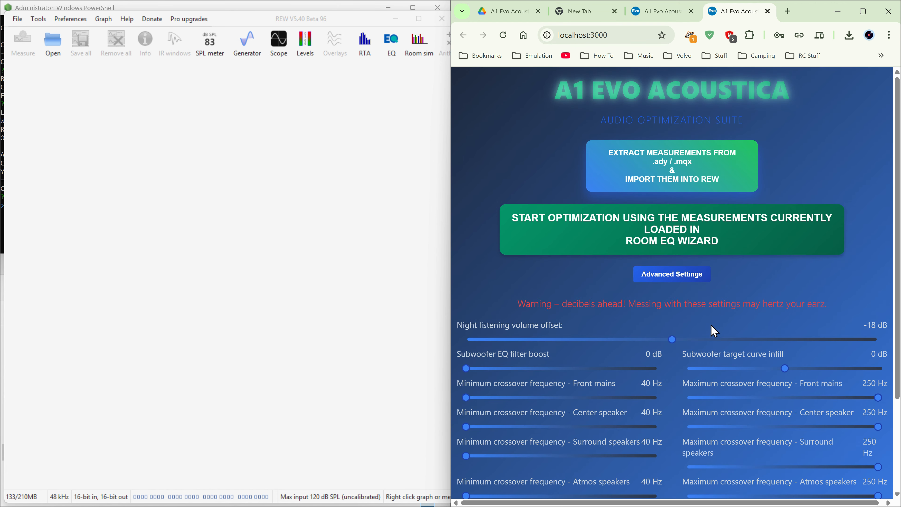
{"action": "scroll", "coordinate": [654, 322], "scroll_direction": "down", "scroll_amount": 3}
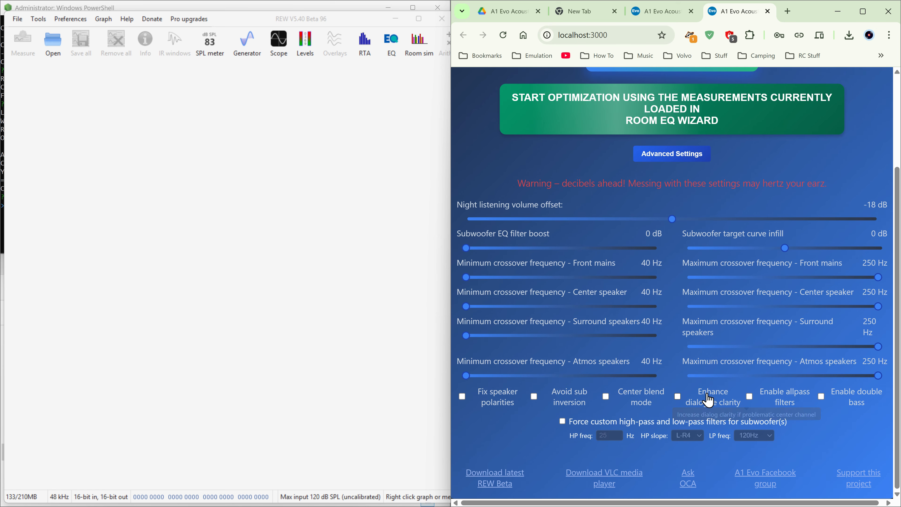
{"action": "scroll", "coordinate": [467, 417], "scroll_direction": "up", "scroll_amount": 1}
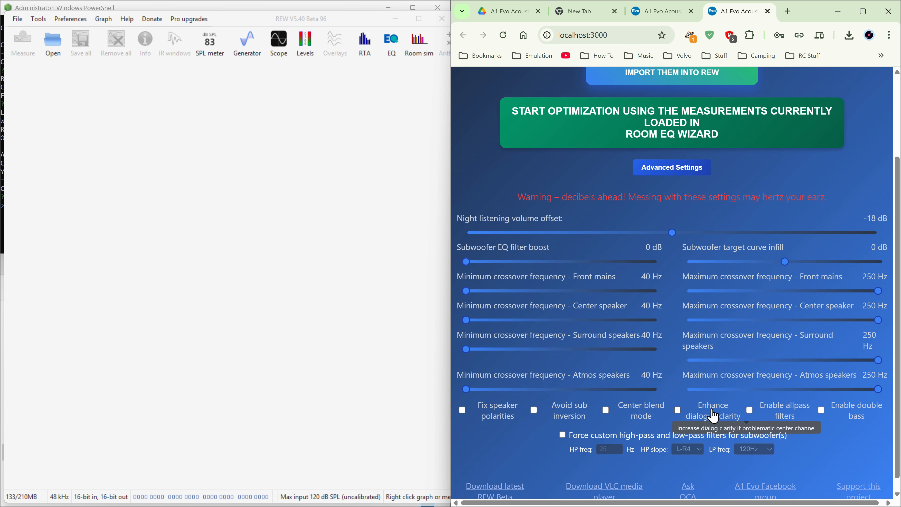
{"action": "scroll", "coordinate": [836, 428], "scroll_direction": "down", "scroll_amount": 1}
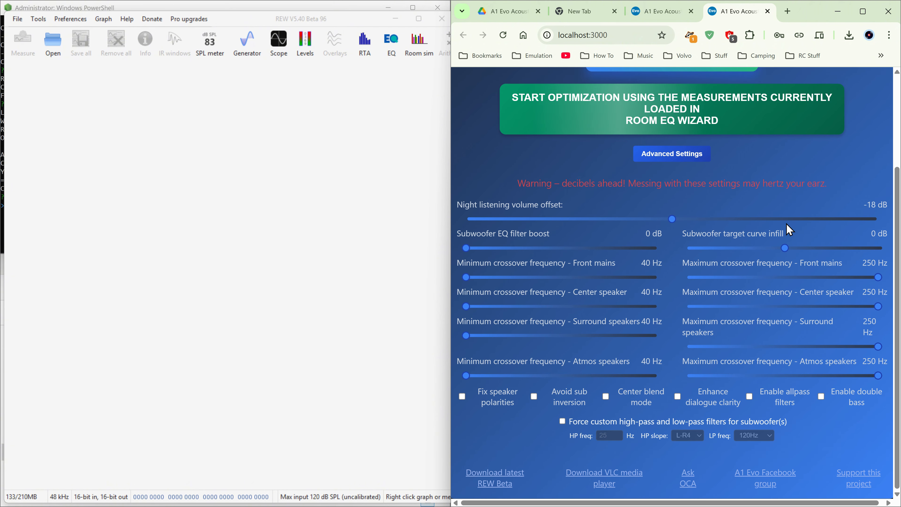
{"action": "scroll", "coordinate": [781, 206], "scroll_direction": "up", "scroll_amount": 1}
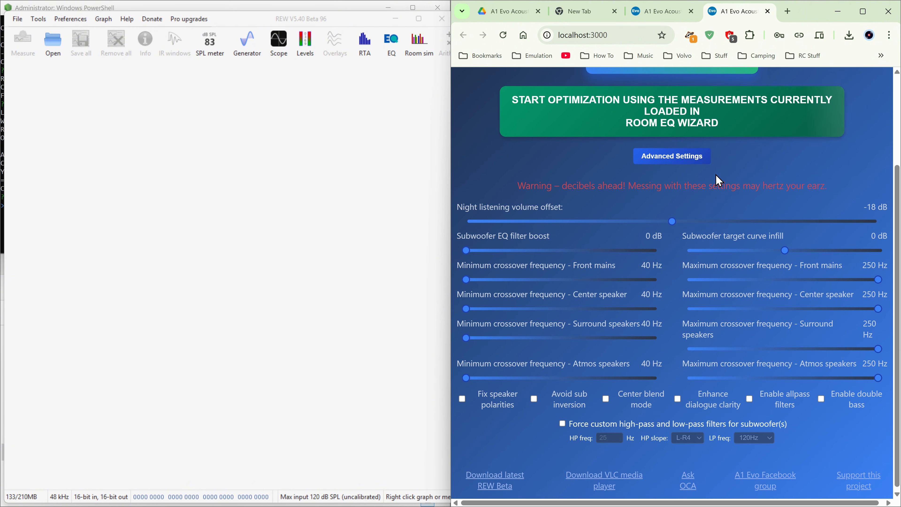
{"action": "scroll", "coordinate": [680, 369], "scroll_direction": "up", "scroll_amount": 3}
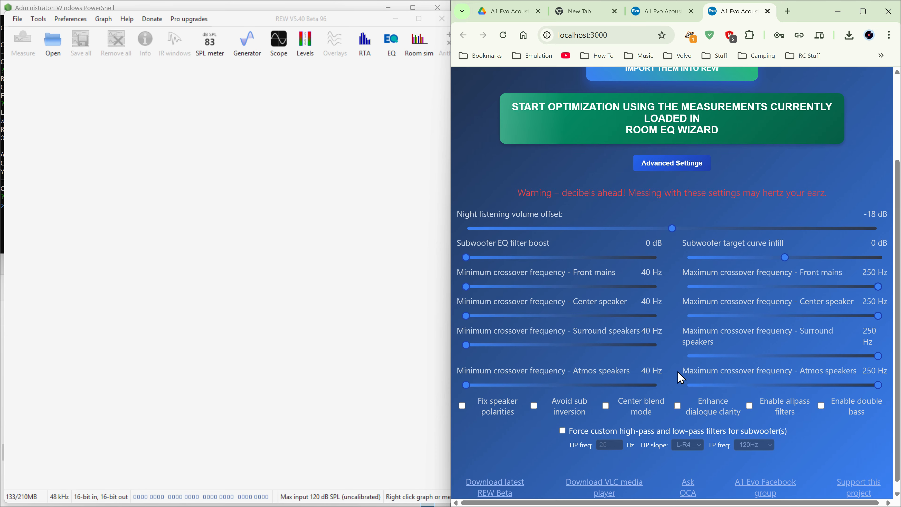